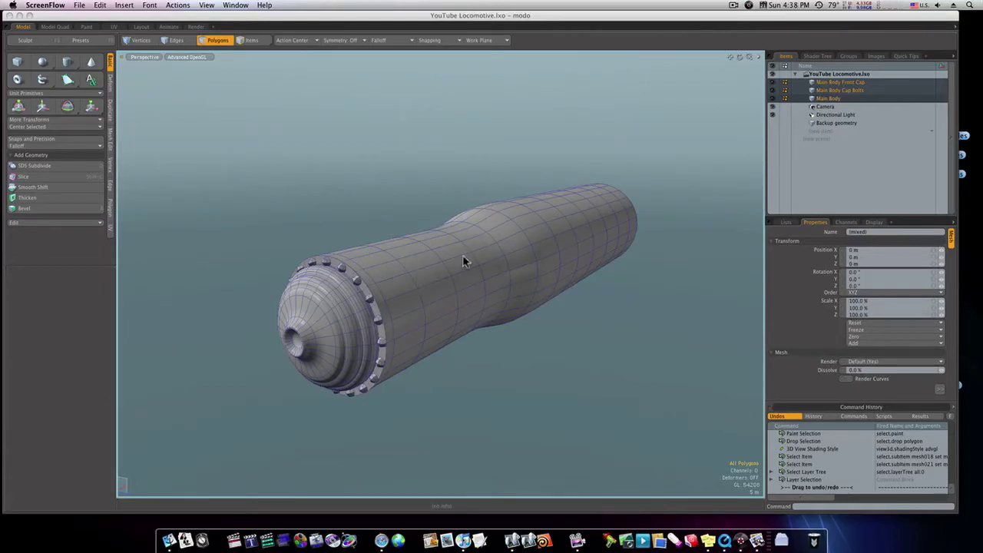
Select the Main Body's front end polygons and copy them
{"action": "left_click", "coordinate": [823, 89]}
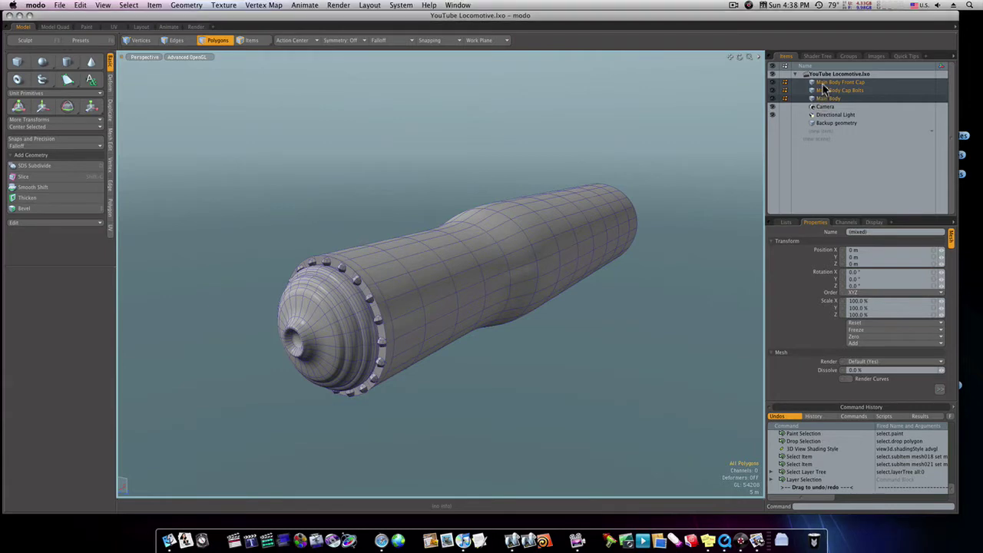
{"action": "left_click", "coordinate": [824, 98]}
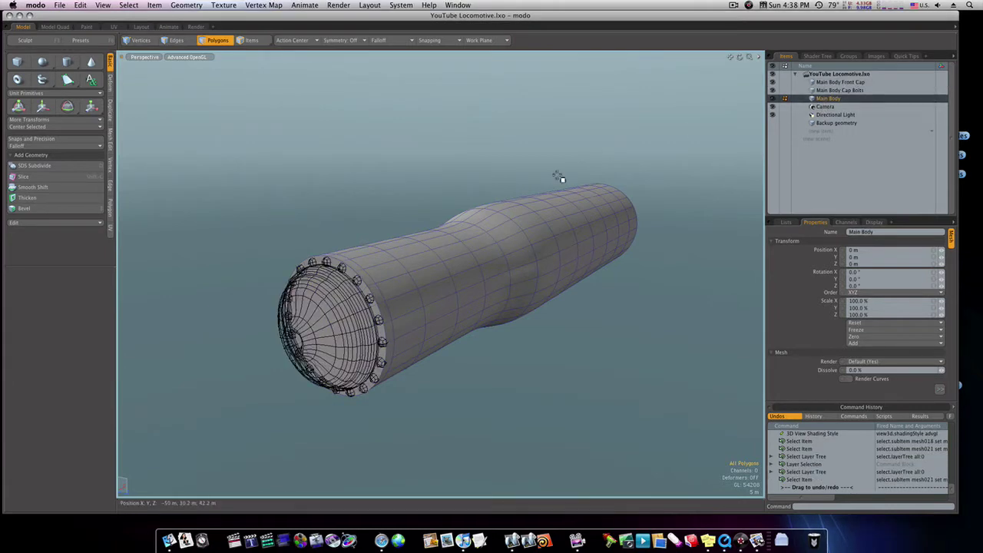
{"action": "left_click_drag", "start_coordinate": [482, 256], "coordinate": [421, 295], "text": "alt"}
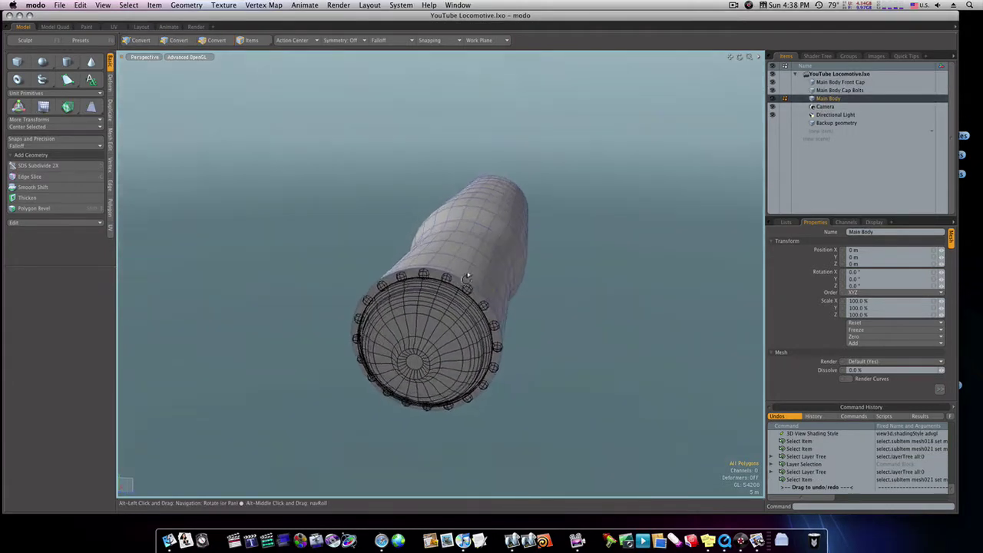
{"action": "key", "text": "Tab"}
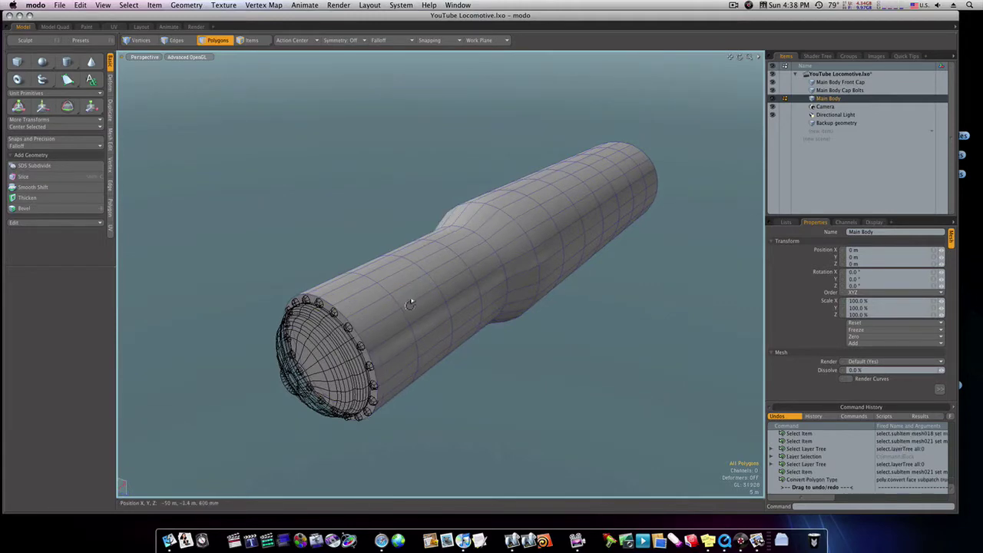
{"action": "mouse_move", "coordinate": [424, 300]}
{"action": "left_mouse_down", "text": "alt"}
{"action": "mouse_move", "coordinate": [434, 288]}
{"action": "mouse_move", "coordinate": [438, 326]}
{"action": "mouse_move", "coordinate": [454, 341]}
{"action": "left_mouse_up", "text": "alt"}
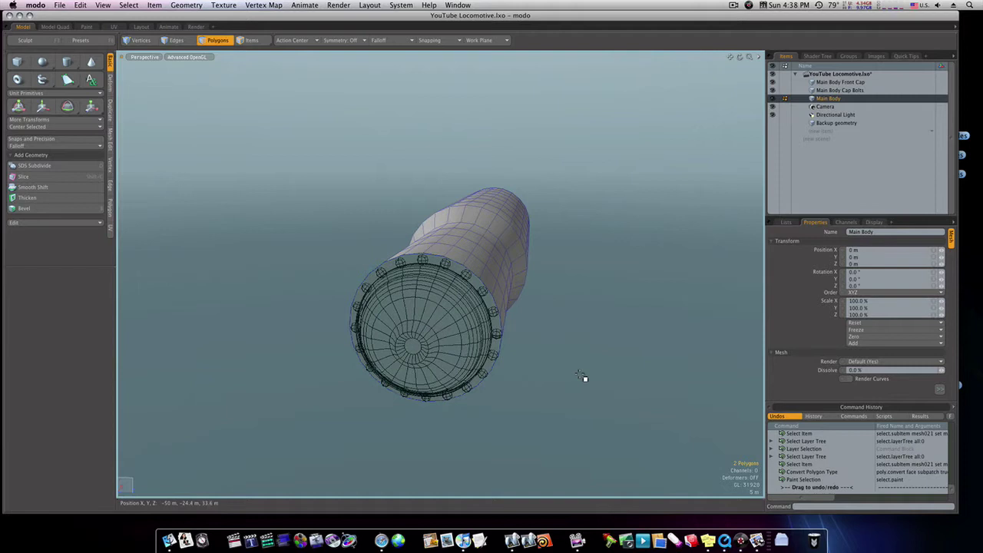
{"action": "key", "text": "super+c"}
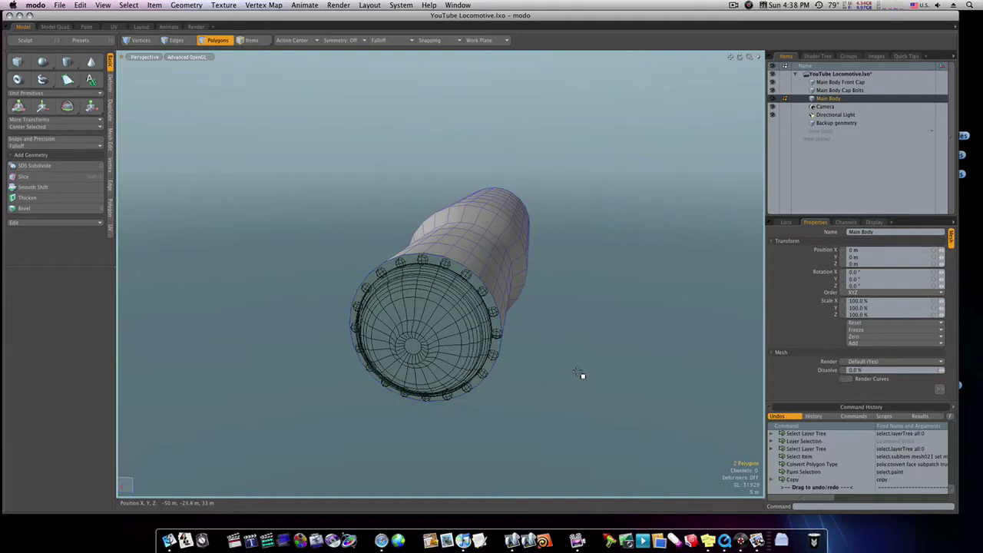
Paste the front polygons into a new Mesh layer and scale them up slightly
{"action": "left_click", "coordinate": [831, 135]}
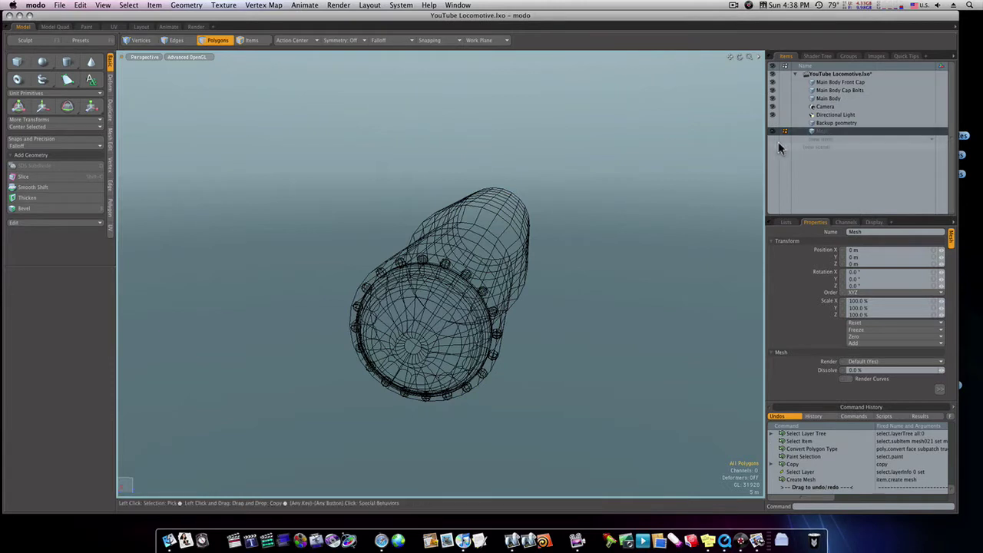
{"action": "key", "text": "super+v"}
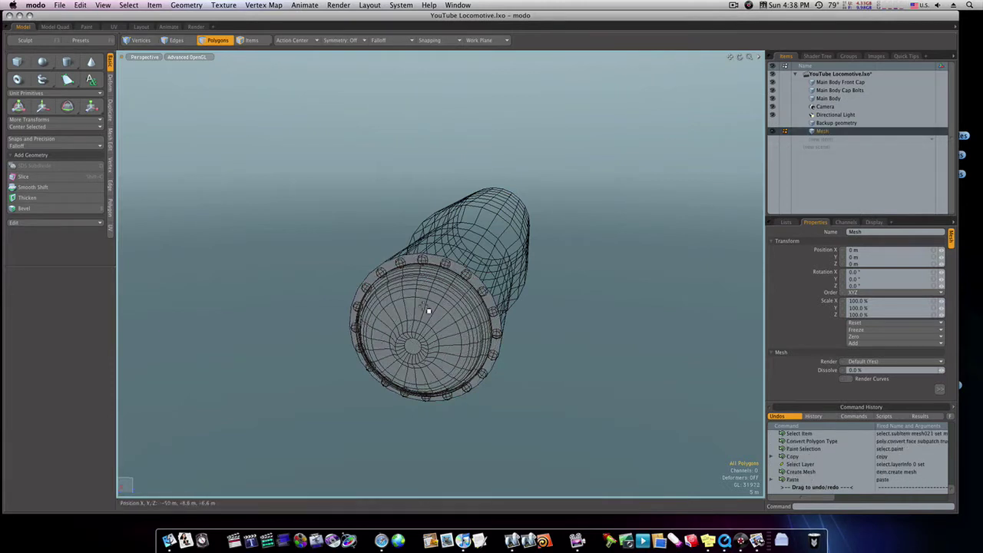
{"action": "key", "text": "r"}
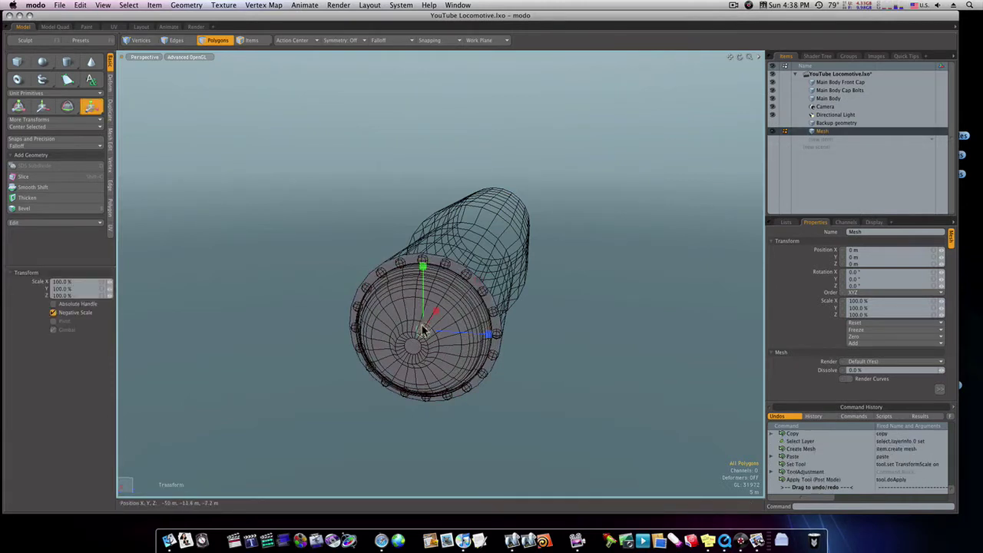
{"action": "mouse_move", "coordinate": [461, 346]}
{"action": "left_mouse_down"}
{"action": "mouse_move", "coordinate": [473, 346]}
{"action": "mouse_move", "coordinate": [395, 325]}
{"action": "left_mouse_up"}
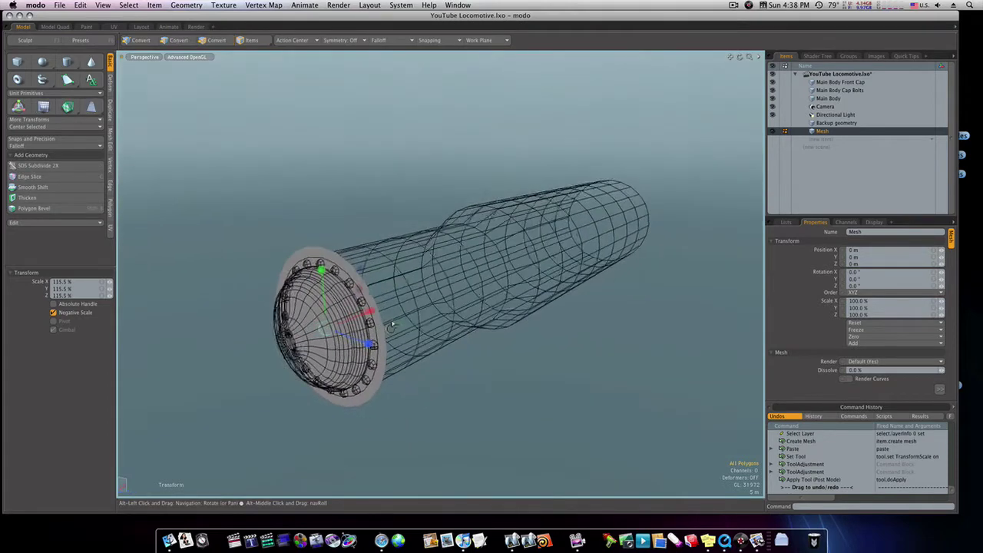
{"action": "key", "text": "space"}
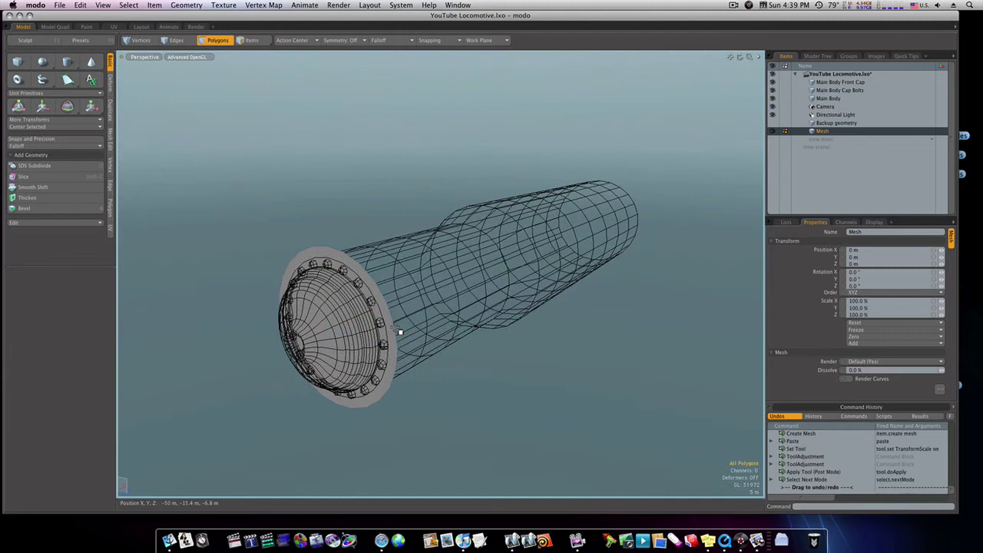
Thicken the pasted ring with a negative offset into a plate and select it
{"action": "left_click", "coordinate": [27, 198]}
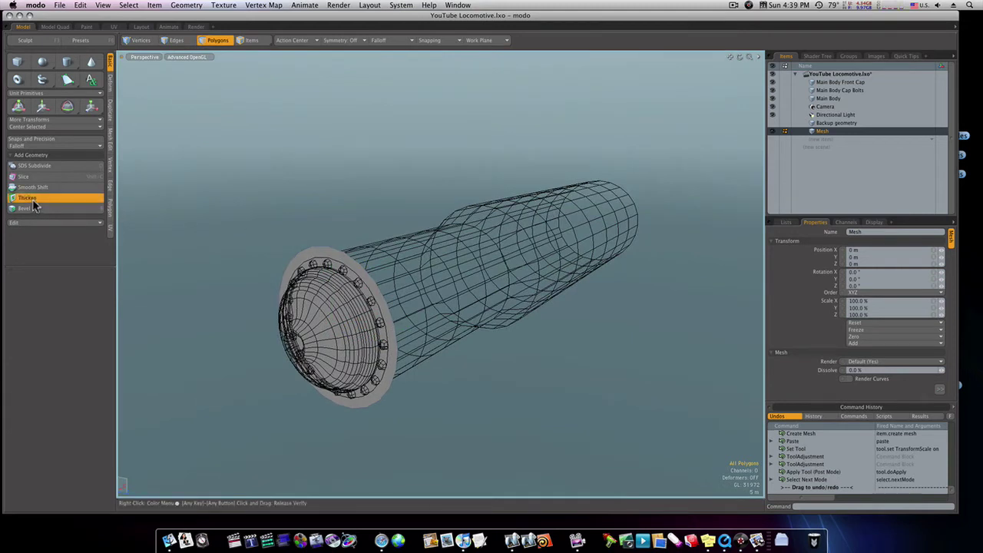
{"action": "left_click", "coordinate": [289, 281]}
{"action": "left_click_drag", "start_coordinate": [289, 347], "coordinate": [289, 347]}
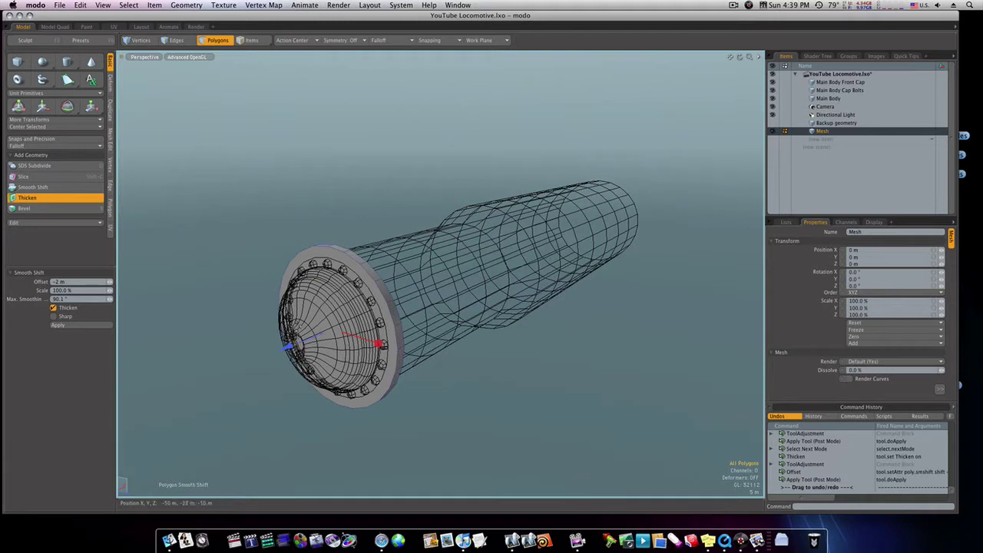
{"action": "key", "text": "space"}
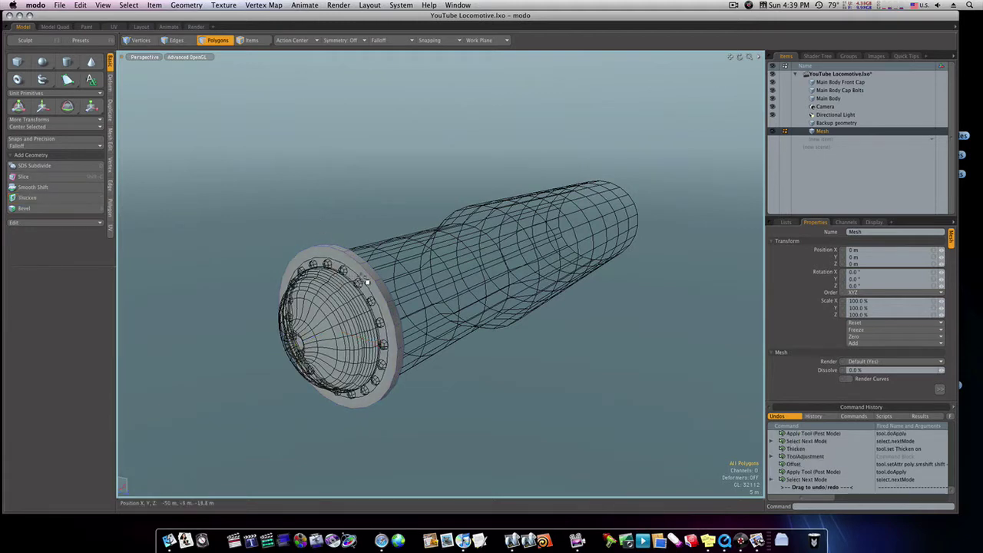
{"action": "double_click", "coordinate": [367, 283]}
Slide the ring plate back along the body behind the front cap
{"action": "left_click", "coordinate": [42, 106]}
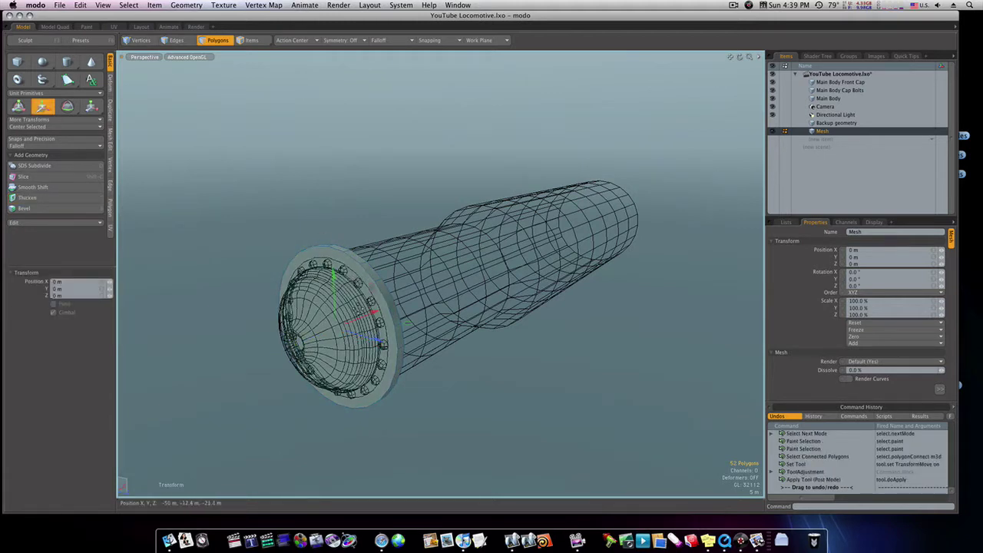
{"action": "left_click_drag", "start_coordinate": [364, 319], "coordinate": [390, 307]}
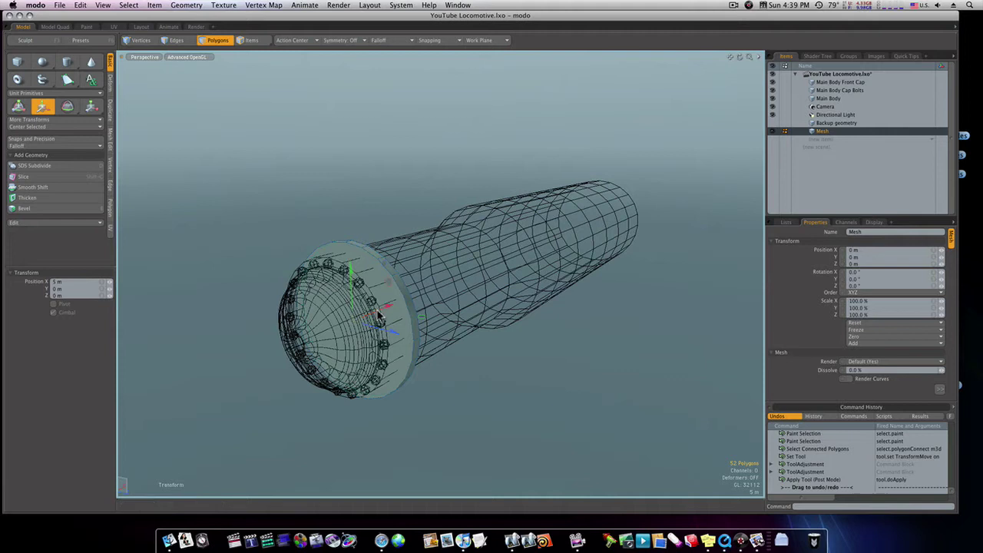
{"action": "key", "text": "space"}
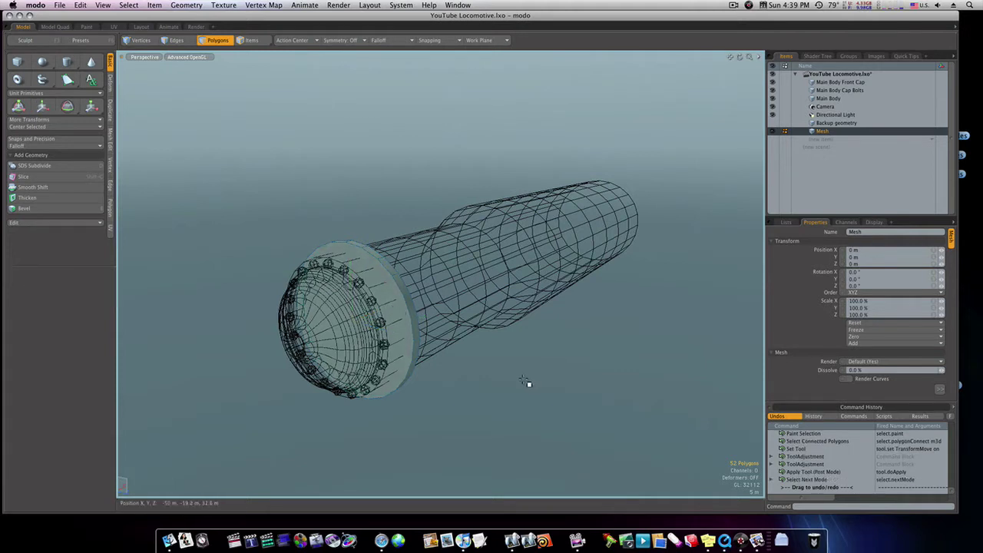
Duplicate the ring plate and move the copy along X to the narrowing mid-body
{"action": "key", "text": "super+c"}
{"action": "key", "text": "super+v"}
{"action": "key", "text": "w"}
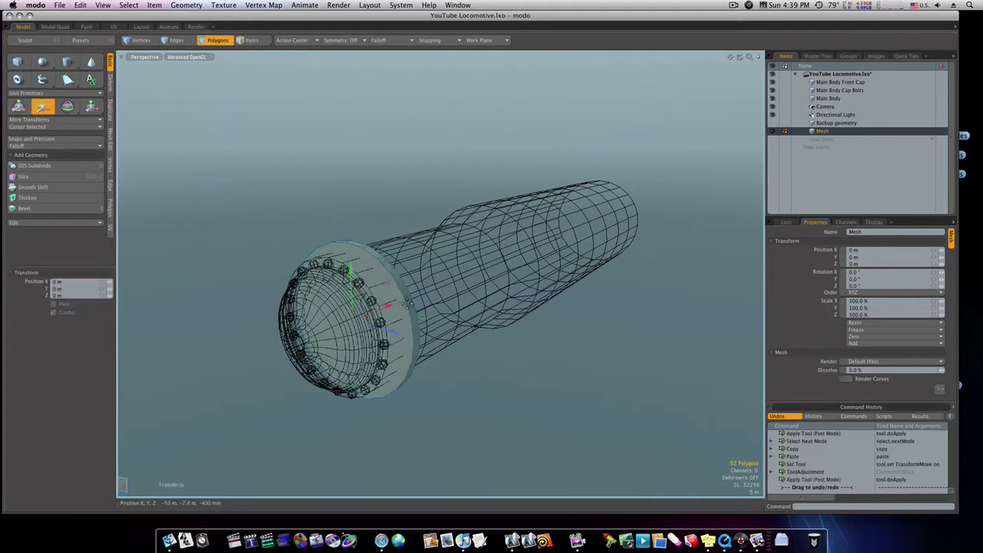
{"action": "mouse_move", "coordinate": [389, 306]}
{"action": "left_mouse_down"}
{"action": "mouse_move", "coordinate": [461, 280]}
{"action": "mouse_move", "coordinate": [402, 287]}
{"action": "mouse_move", "coordinate": [453, 288]}
{"action": "left_mouse_up"}
{"action": "key", "text": "3"}
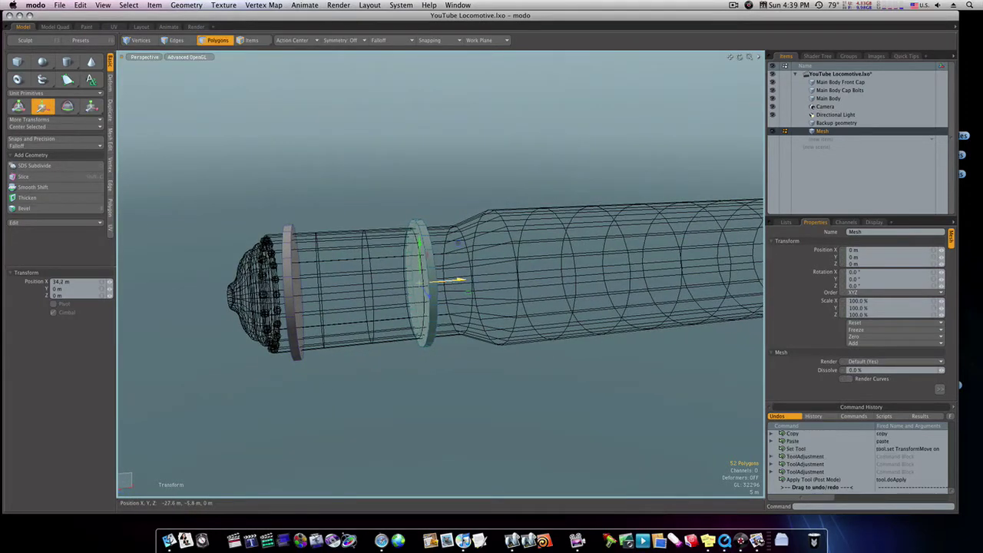
{"action": "key", "text": "space"}
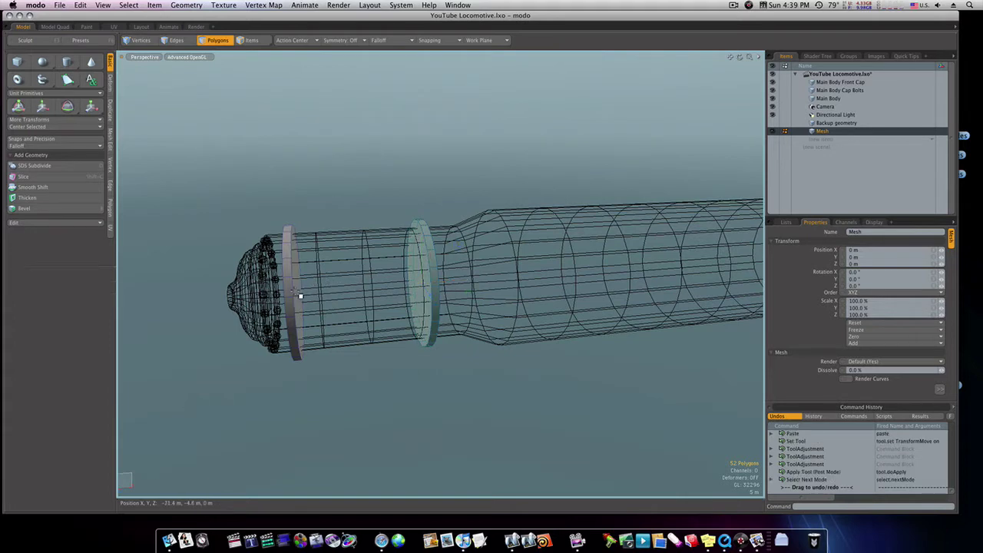
Nudge the front ring plate along the body and clear the selection
{"action": "double_click", "coordinate": [301, 296]}
{"action": "key", "text": "w"}
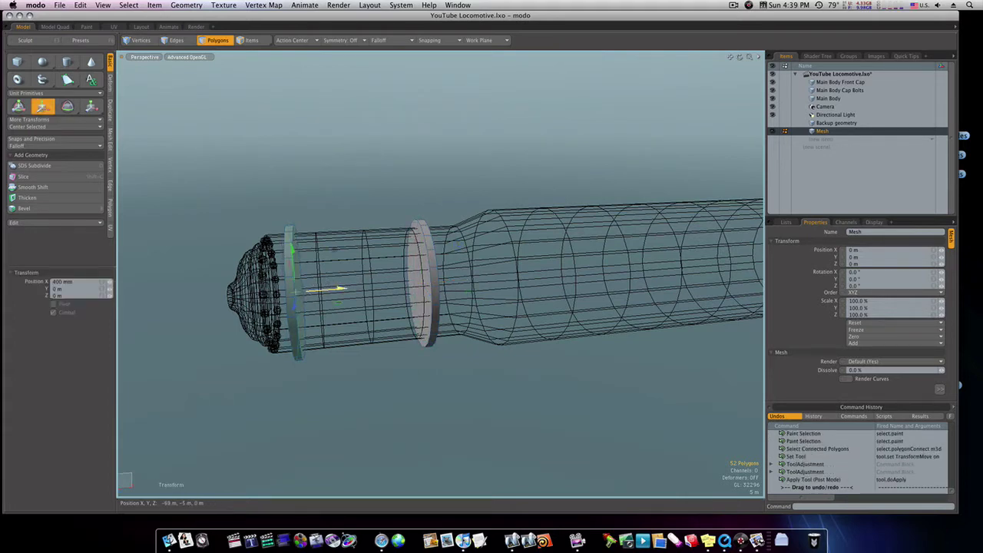
{"action": "mouse_move", "coordinate": [306, 295]}
{"action": "left_mouse_down"}
{"action": "mouse_move", "coordinate": [367, 297]}
{"action": "mouse_move", "coordinate": [384, 235]}
{"action": "left_mouse_up"}
{"action": "key", "text": "space"}
{"action": "left_click", "coordinate": [384, 235]}
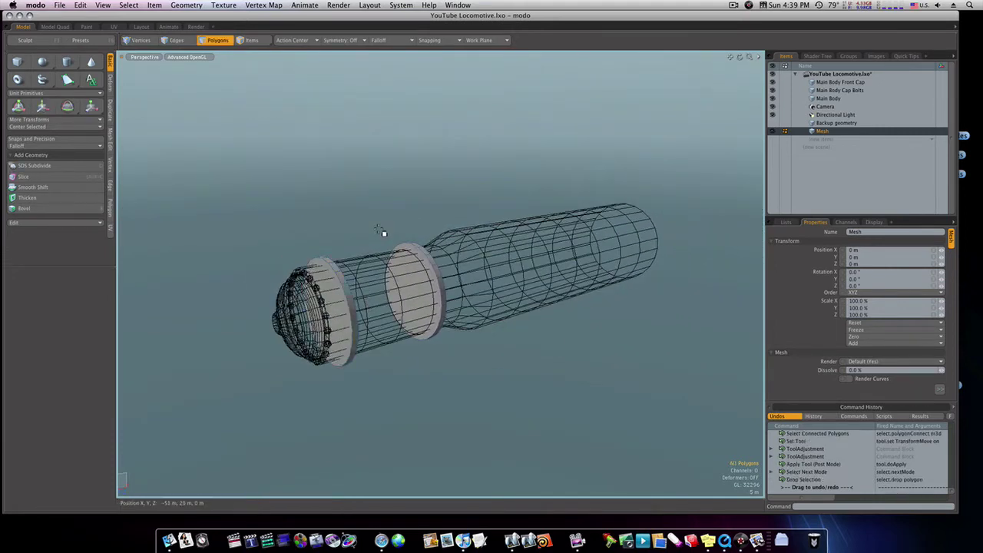
Select the Main Body's rear end cap polygon and copy it
{"action": "left_click", "coordinate": [830, 100]}
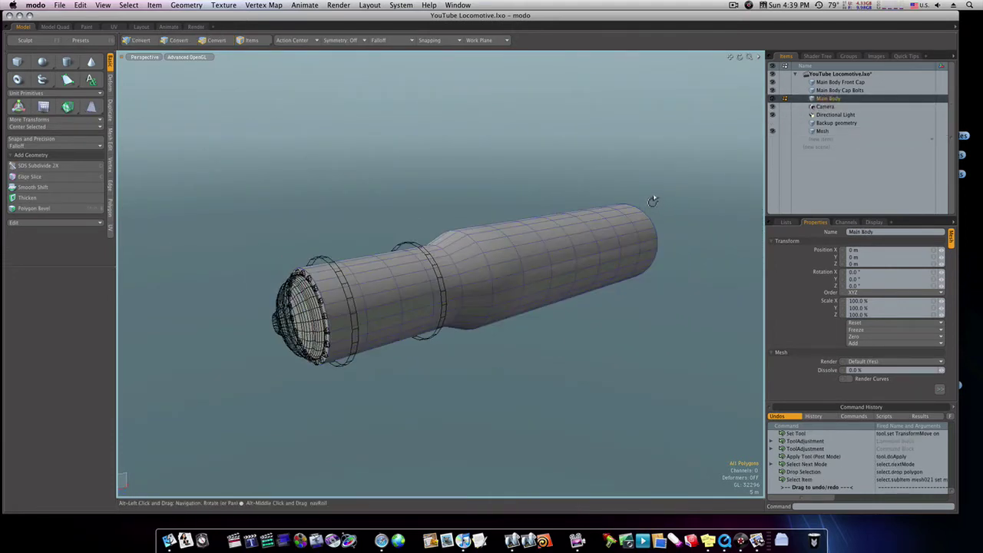
{"action": "mouse_move", "coordinate": [654, 198]}
{"action": "left_mouse_down", "text": "alt"}
{"action": "mouse_move", "coordinate": [484, 204]}
{"action": "mouse_move", "coordinate": [459, 182]}
{"action": "left_mouse_up", "text": "alt"}
{"action": "key", "text": "3"}
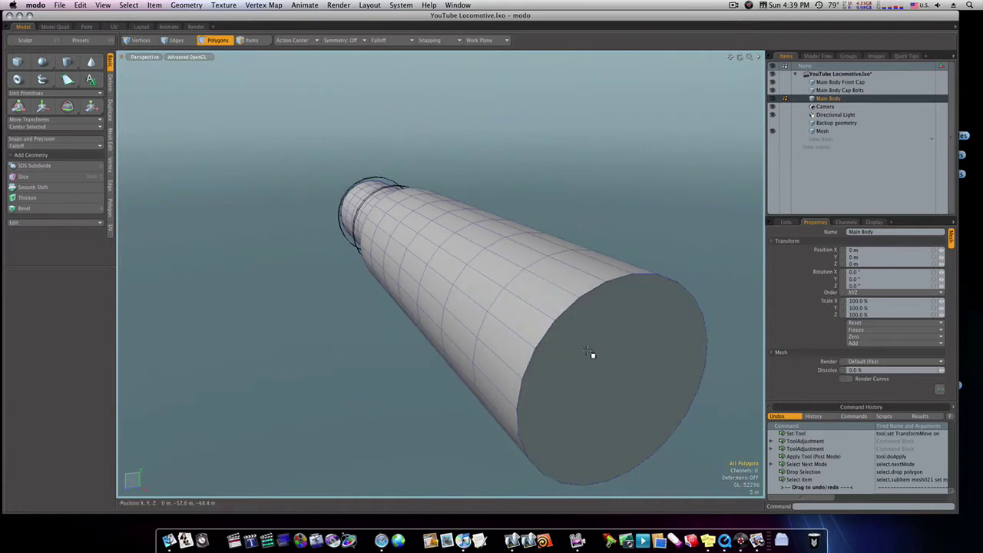
{"action": "left_click", "coordinate": [591, 353]}
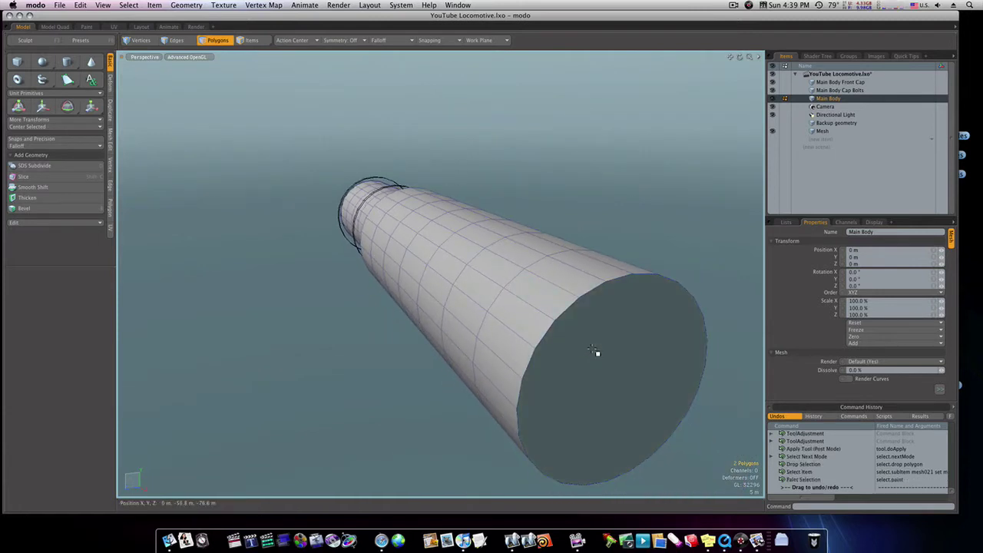
{"action": "key", "text": "ctrl+c"}
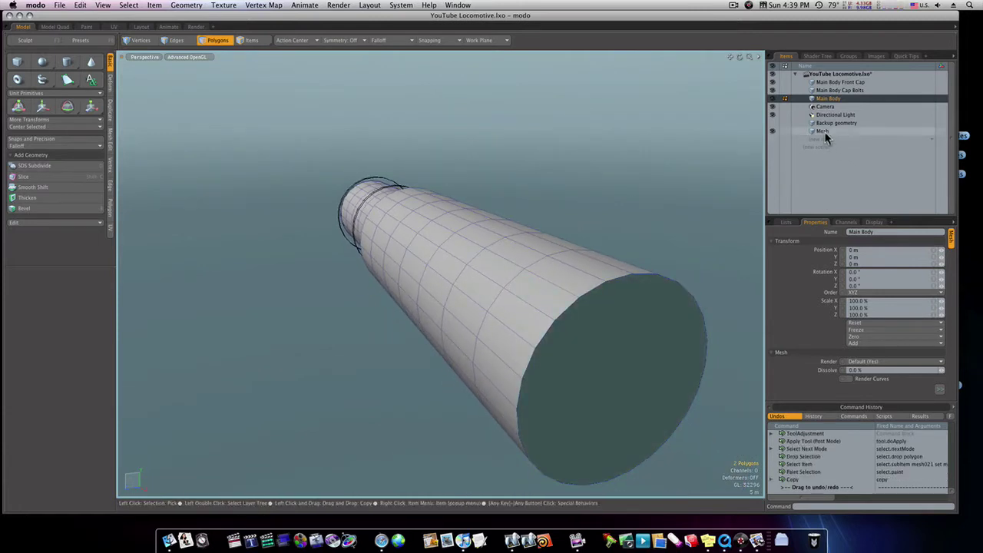
Paste the end polygon into Mesh and scale it to 115.5%
{"action": "left_click", "coordinate": [823, 132]}
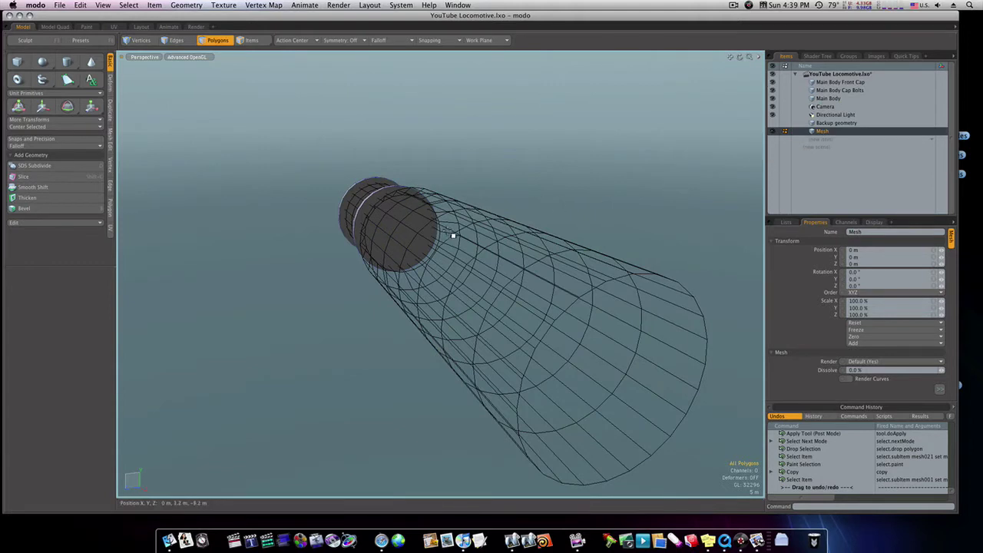
{"action": "key", "text": "ctrl+v"}
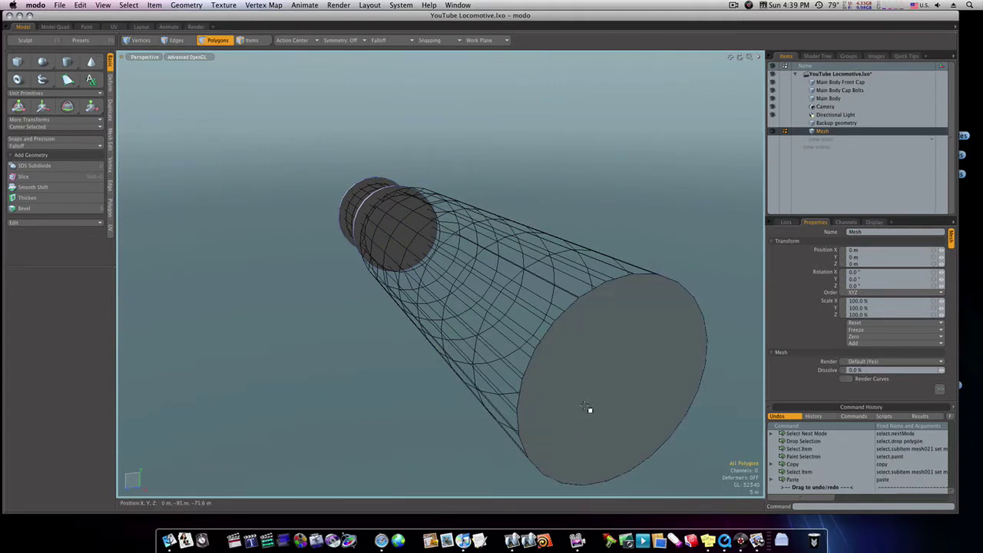
{"action": "left_click", "coordinate": [587, 407]}
{"action": "key", "text": "r"}
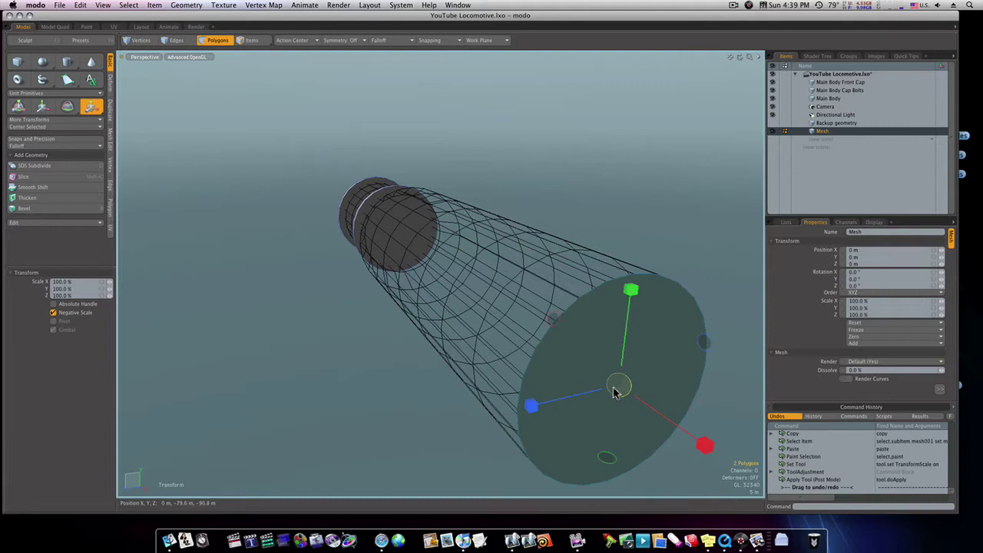
{"action": "left_click_drag", "start_coordinate": [614, 392], "coordinate": [645, 393]}
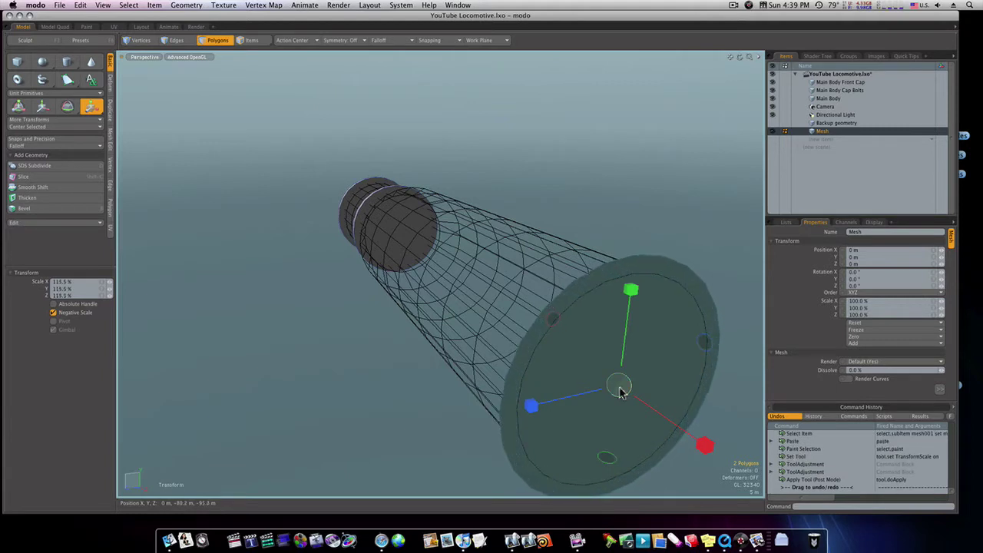
{"action": "key", "text": "space"}
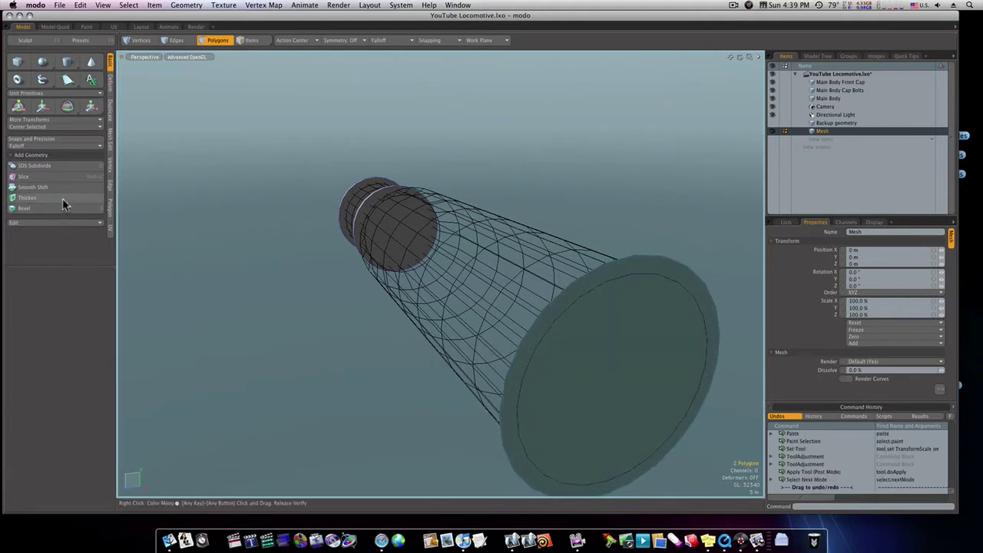
Thicken the enlarged end cap into a ring plate and slide it along X
{"action": "left_click", "coordinate": [59, 198]}
{"action": "left_click_drag", "start_coordinate": [676, 430], "coordinate": [653, 419]}
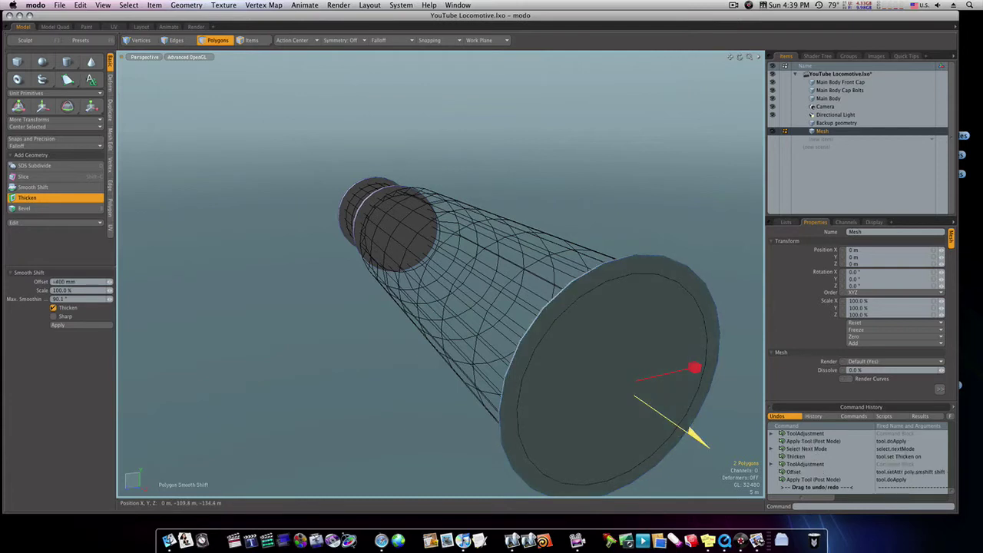
{"action": "key", "text": "space"}
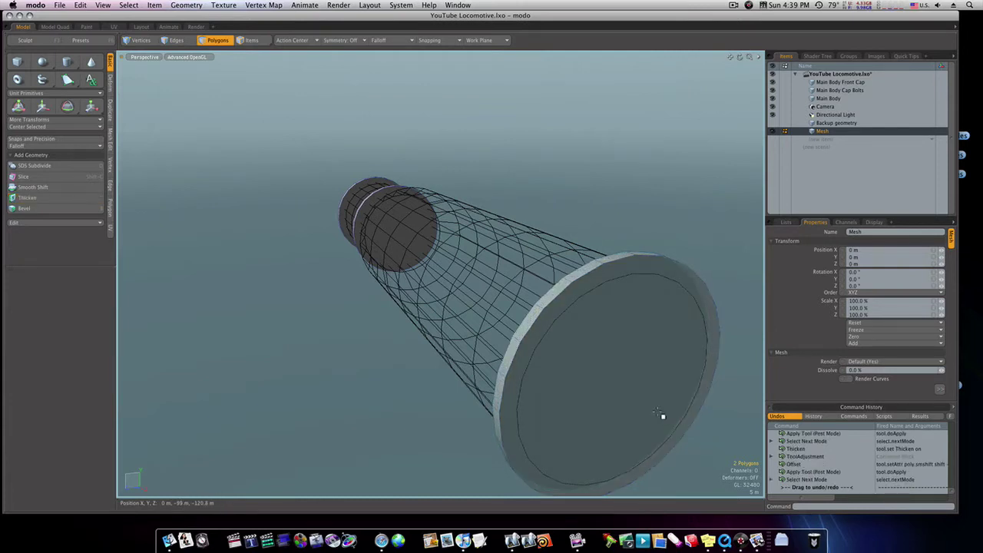
{"action": "double_click", "coordinate": [627, 407]}
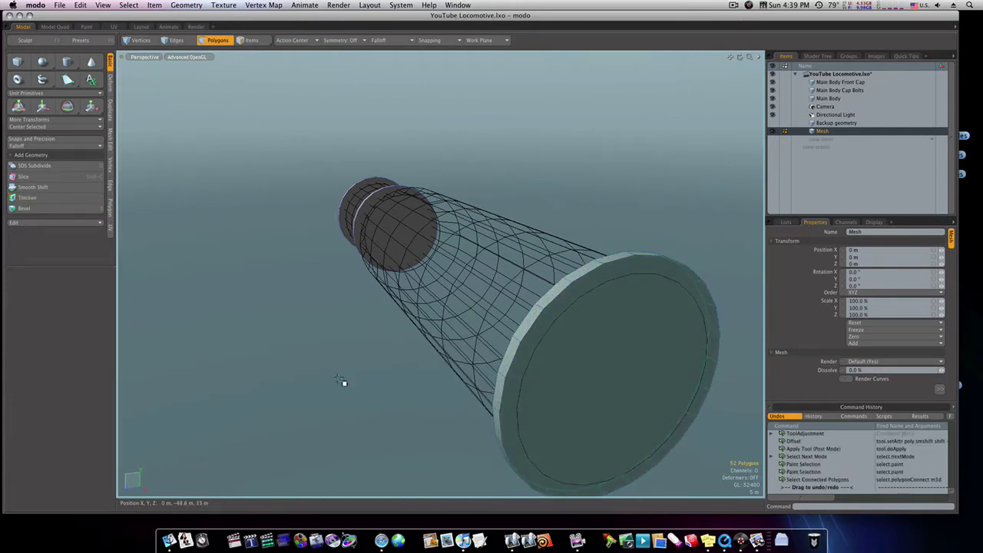
{"action": "key", "text": "w"}
{"action": "mouse_move", "coordinate": [673, 427]}
{"action": "left_mouse_down"}
{"action": "mouse_move", "coordinate": [605, 389]}
{"action": "mouse_move", "coordinate": [617, 391]}
{"action": "left_mouse_up"}
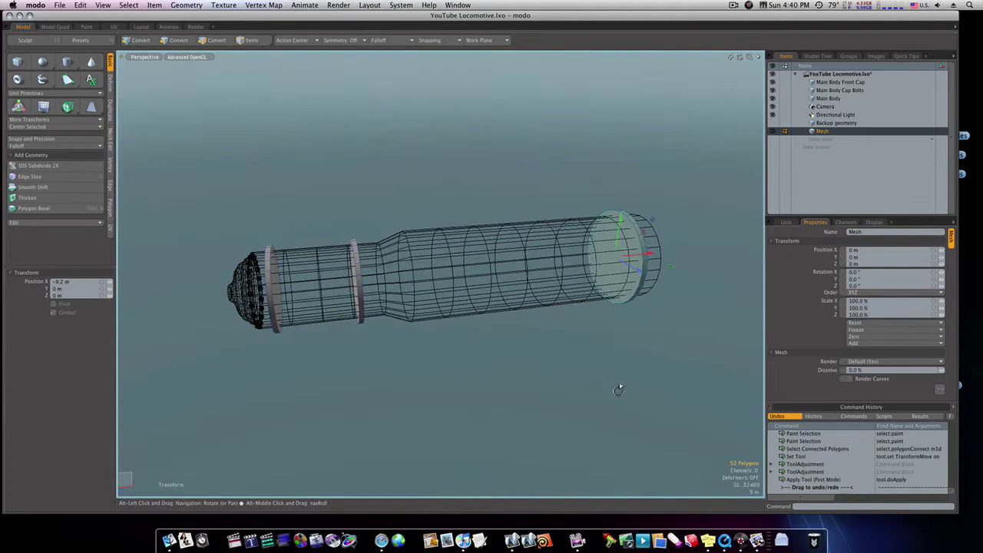
{"action": "key", "text": "space"}
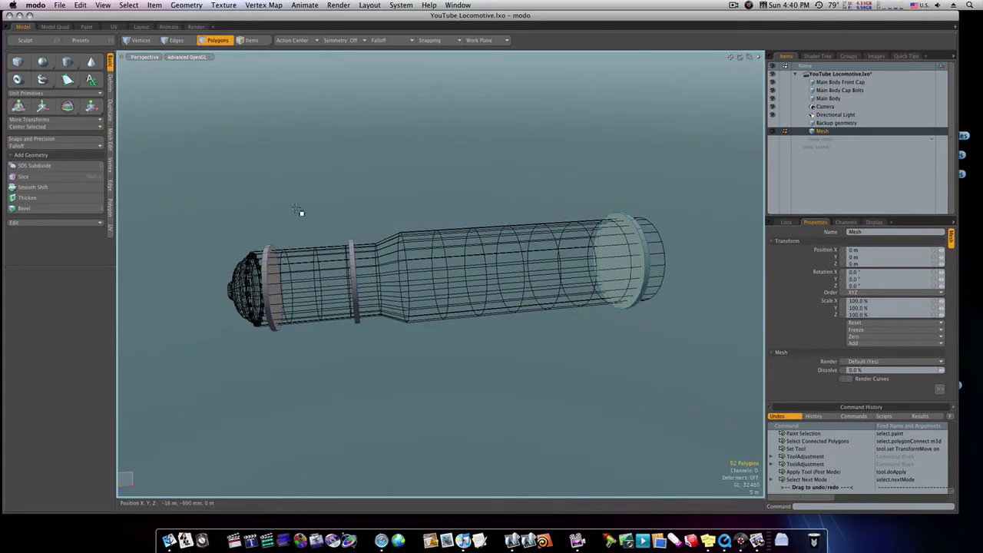
Clone the rear ring plate twice along the barrel at about -45.8 m X offset
{"action": "left_click", "coordinate": [110, 114]}
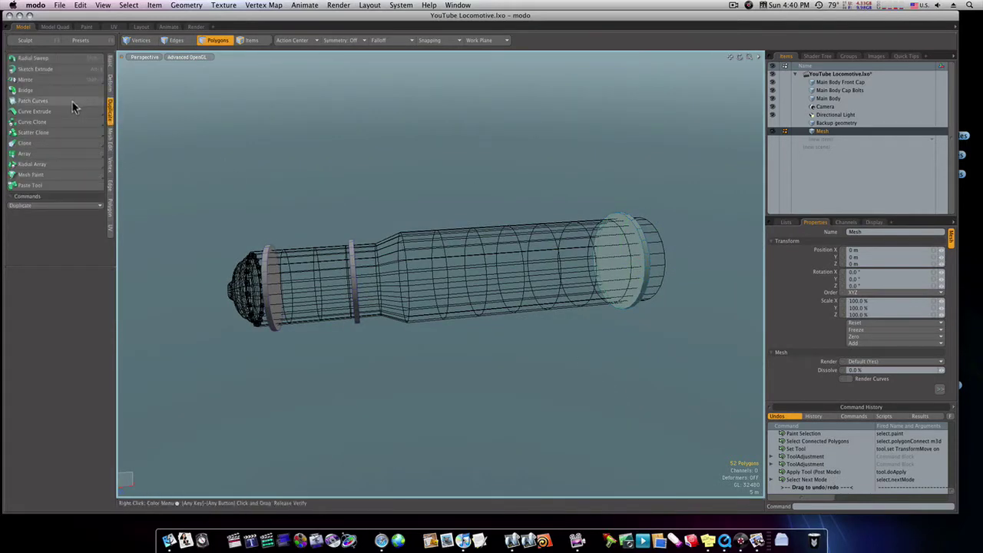
{"action": "left_click", "coordinate": [25, 143]}
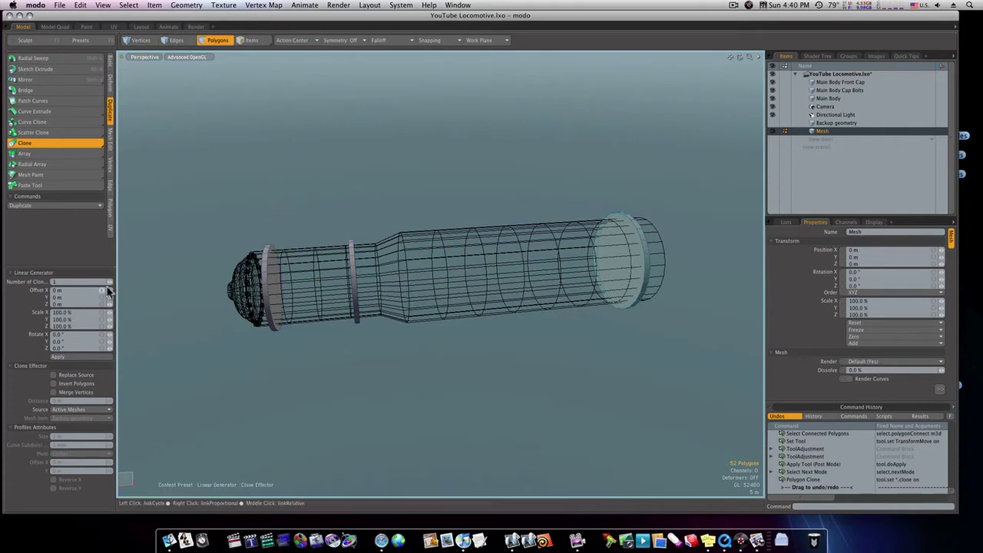
{"action": "left_click", "coordinate": [110, 283]}
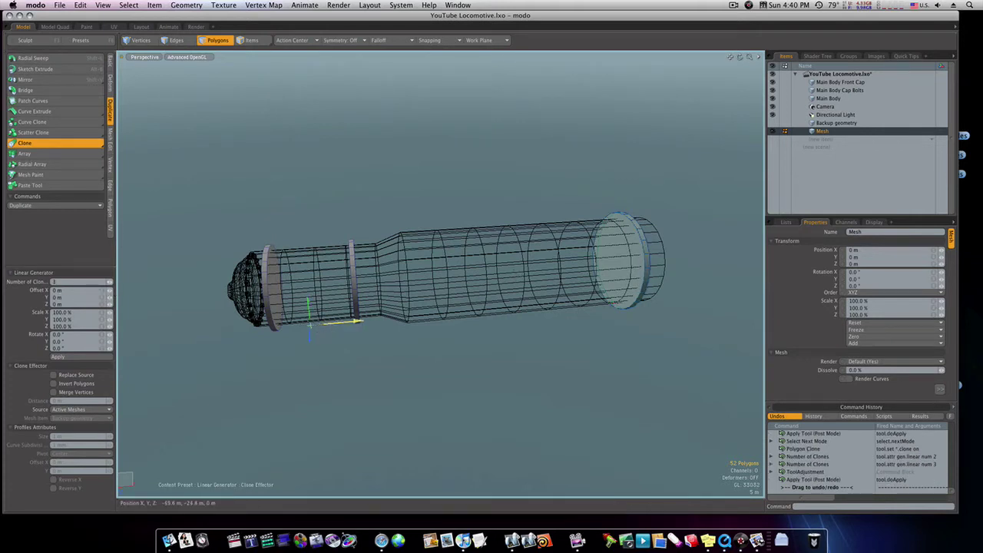
{"action": "left_click_drag", "start_coordinate": [354, 321], "coordinate": [283, 328]}
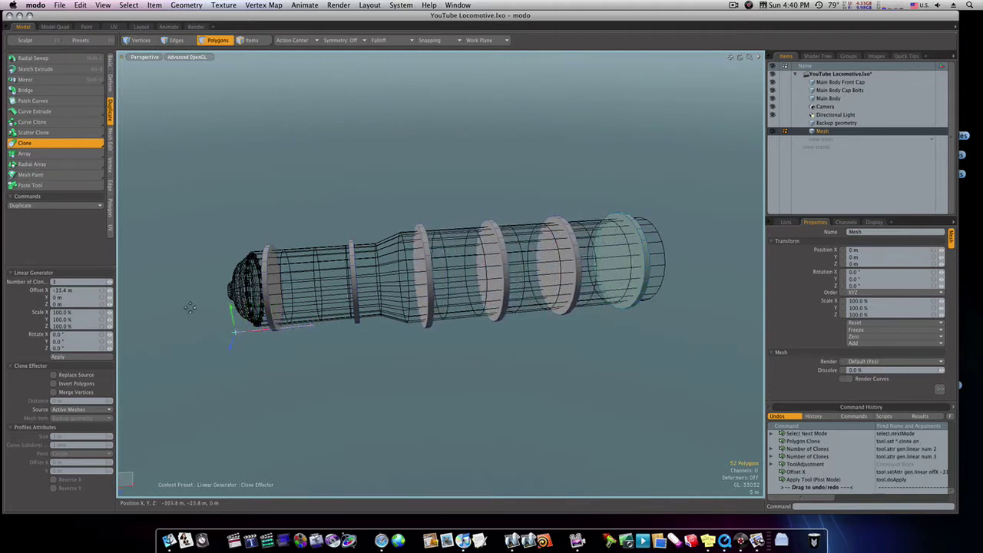
{"action": "left_click", "coordinate": [109, 285]}
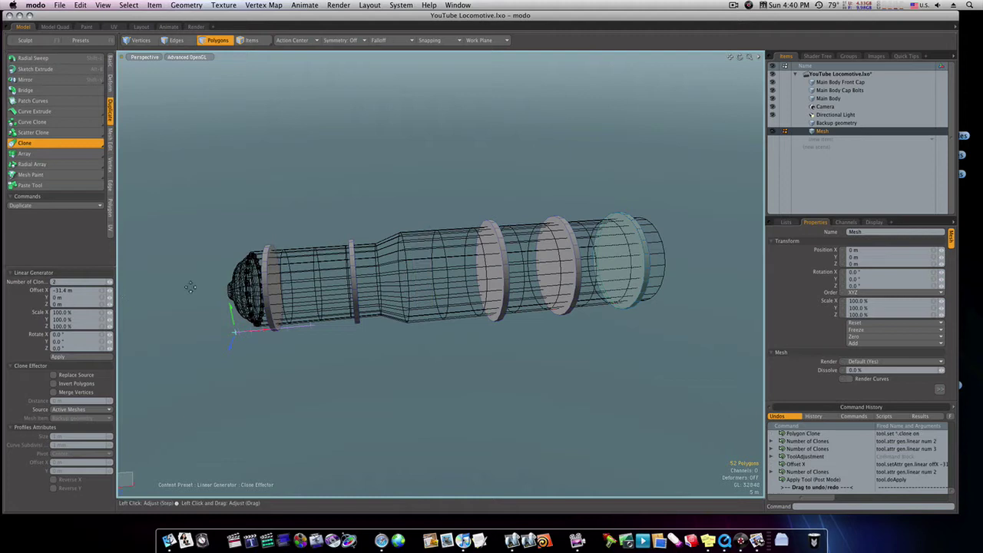
{"action": "left_click_drag", "start_coordinate": [265, 329], "coordinate": [245, 332]}
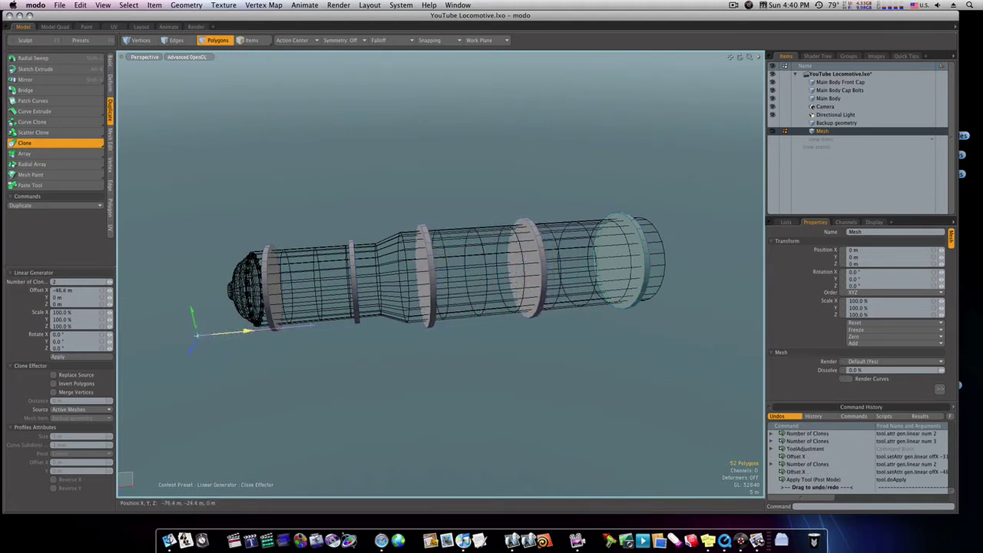
{"action": "key", "text": "space"}
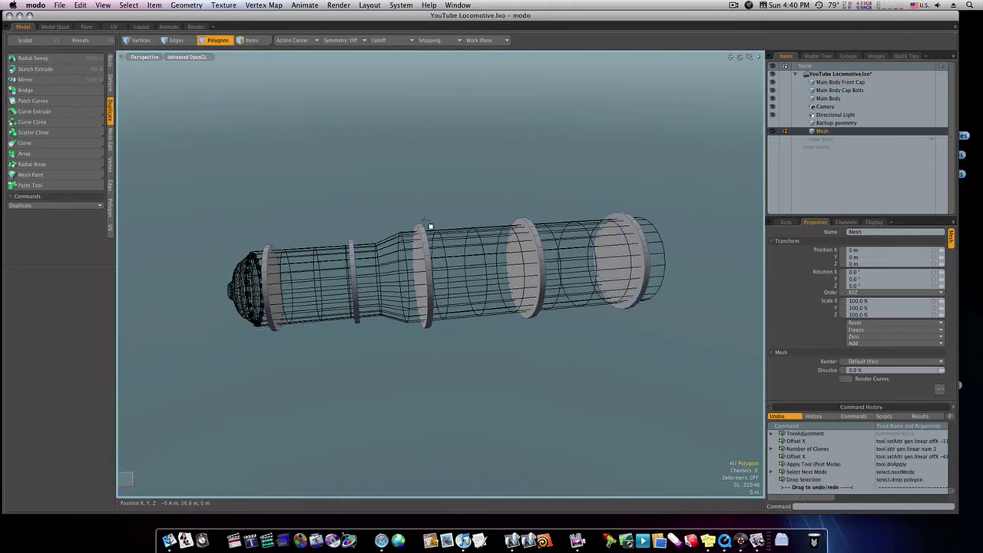
{"action": "key", "text": "space"}
{"action": "mouse_move", "coordinate": [410, 212]}
{"action": "left_mouse_down", "text": "alt"}
{"action": "mouse_move", "coordinate": [510, 237]}
{"action": "mouse_move", "coordinate": [497, 233]}
{"action": "left_mouse_up", "text": "alt"}
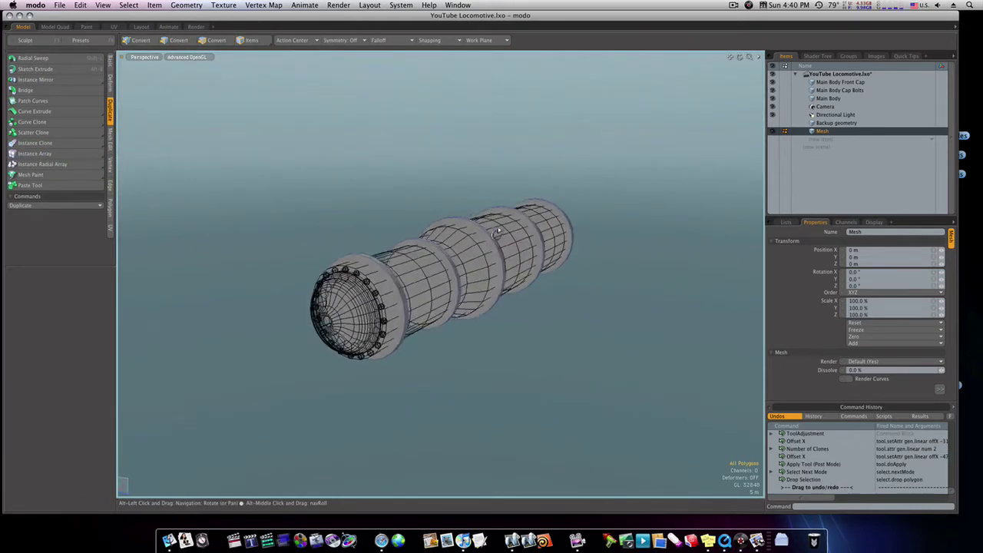
{"action": "left_click_drag", "start_coordinate": [496, 232], "coordinate": [477, 237], "text": "alt"}
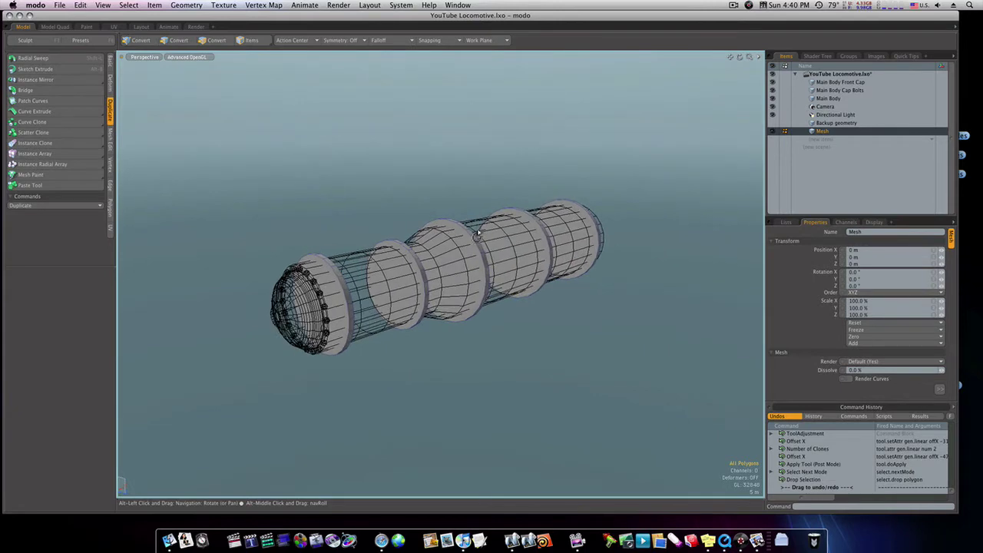
Lasso-select the Main Body Cap Bolts, copy them, and paste them into Mesh
{"action": "left_click", "coordinate": [863, 90]}
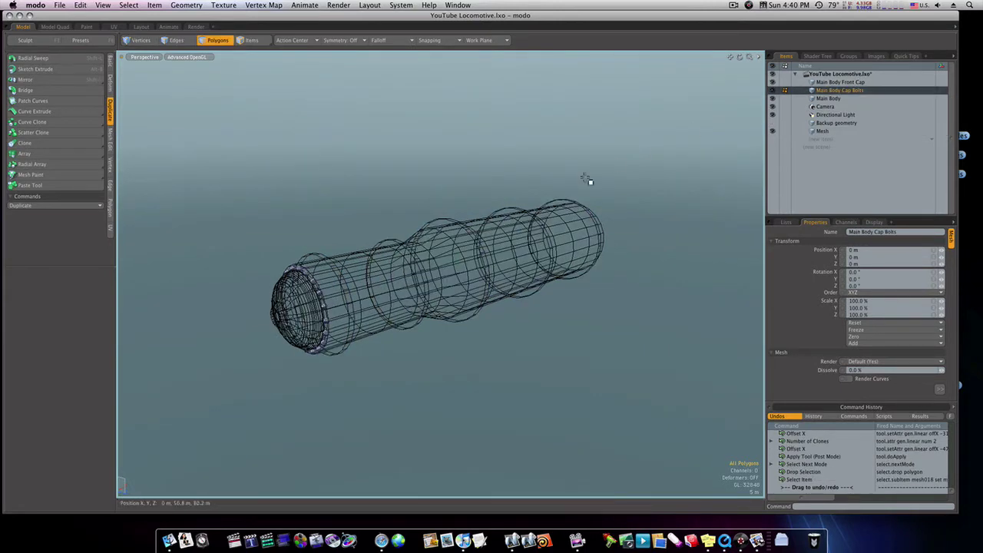
{"action": "mouse_move", "coordinate": [586, 180]}
{"action": "left_mouse_down", "text": "alt"}
{"action": "mouse_move", "coordinate": [273, 261]}
{"action": "mouse_move", "coordinate": [351, 274]}
{"action": "left_mouse_up", "text": "alt"}
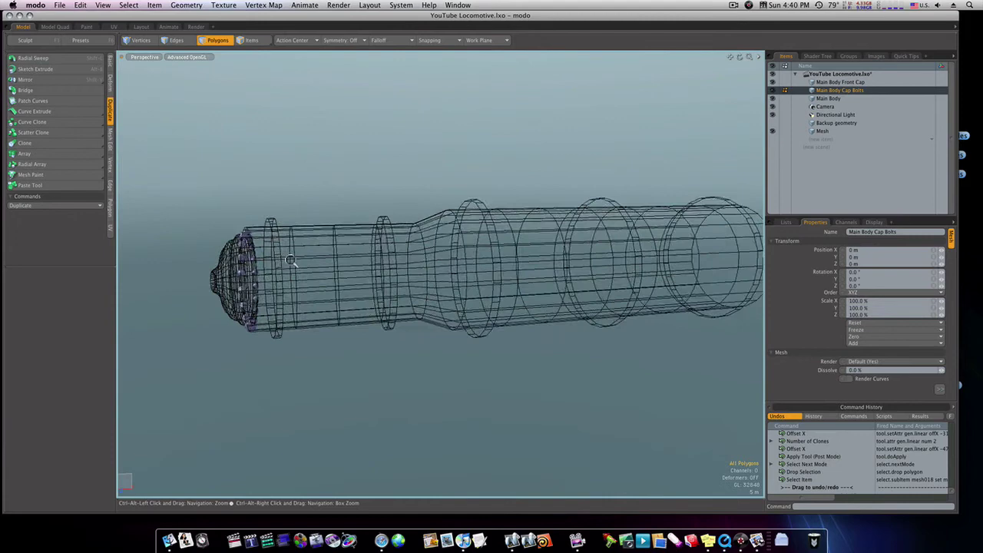
{"action": "right_click_drag", "start_coordinate": [280, 214], "coordinate": [352, 369]}
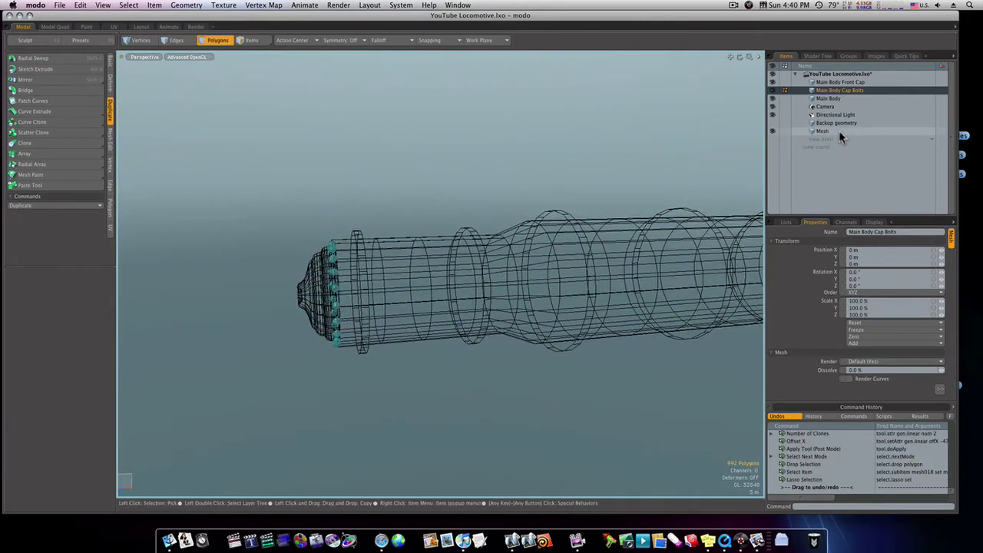
{"action": "key", "text": "ctrl+c"}
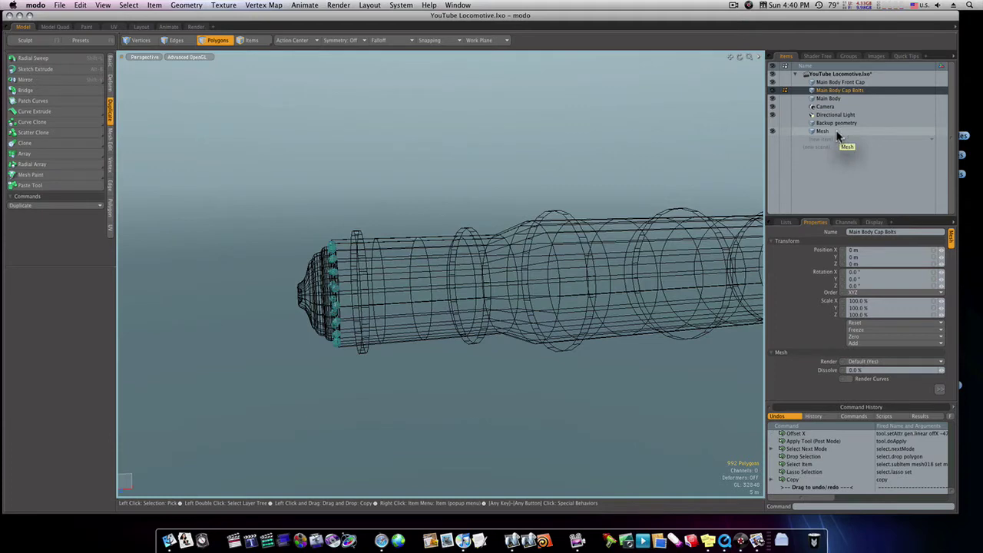
{"action": "left_click", "coordinate": [838, 134]}
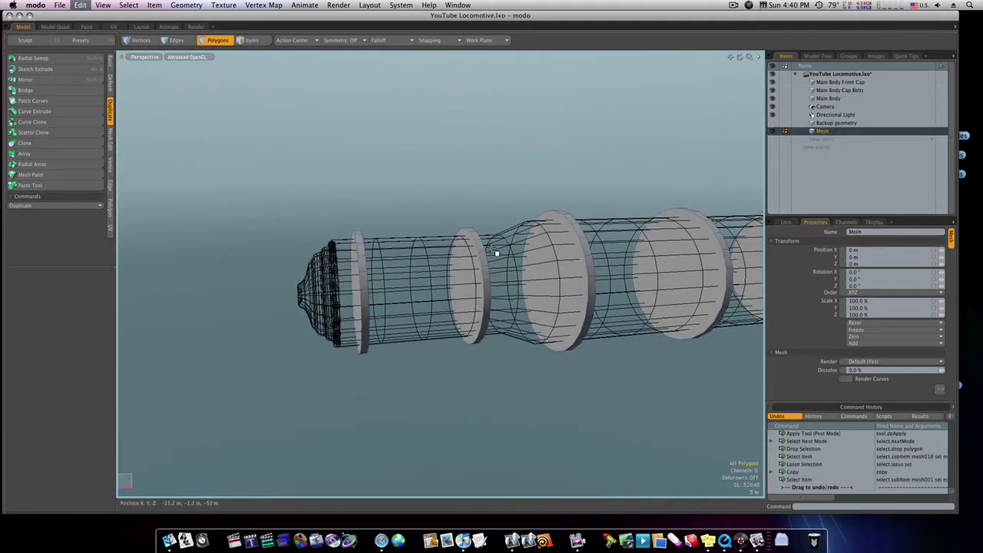
{"action": "key", "text": "ctrl+v"}
{"action": "mouse_move", "coordinate": [458, 252]}
{"action": "left_mouse_down", "text": "alt"}
{"action": "mouse_move", "coordinate": [447, 263]}
{"action": "mouse_move", "coordinate": [399, 265]}
{"action": "mouse_move", "coordinate": [356, 250]}
{"action": "left_mouse_up", "text": "alt"}
Select the pasted bolts and slide them along the boiler onto the front ring
{"action": "key", "text": "3"}
{"action": "right_click_drag", "start_coordinate": [314, 229], "coordinate": [354, 357]}
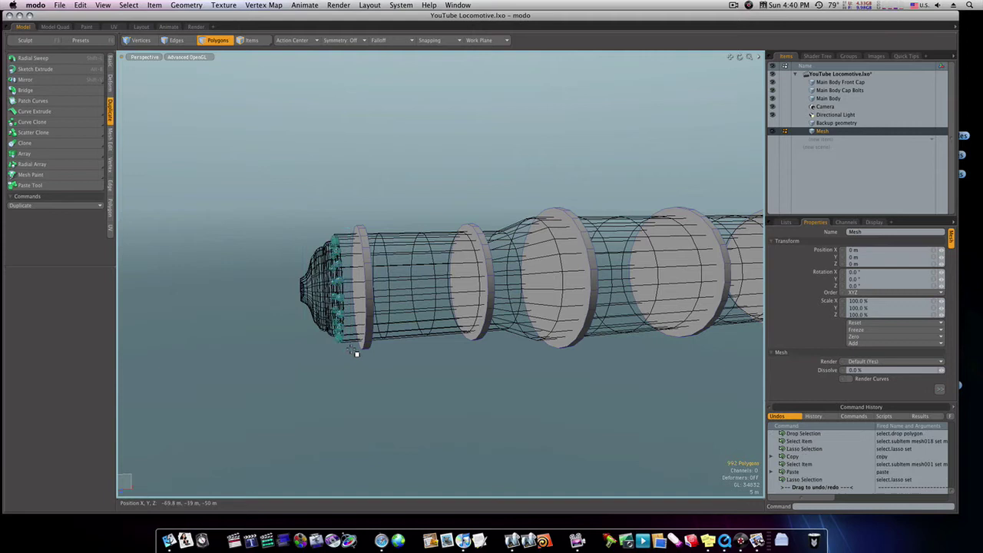
{"action": "key", "text": "w"}
{"action": "left_click_drag", "start_coordinate": [377, 290], "coordinate": [432, 288]}
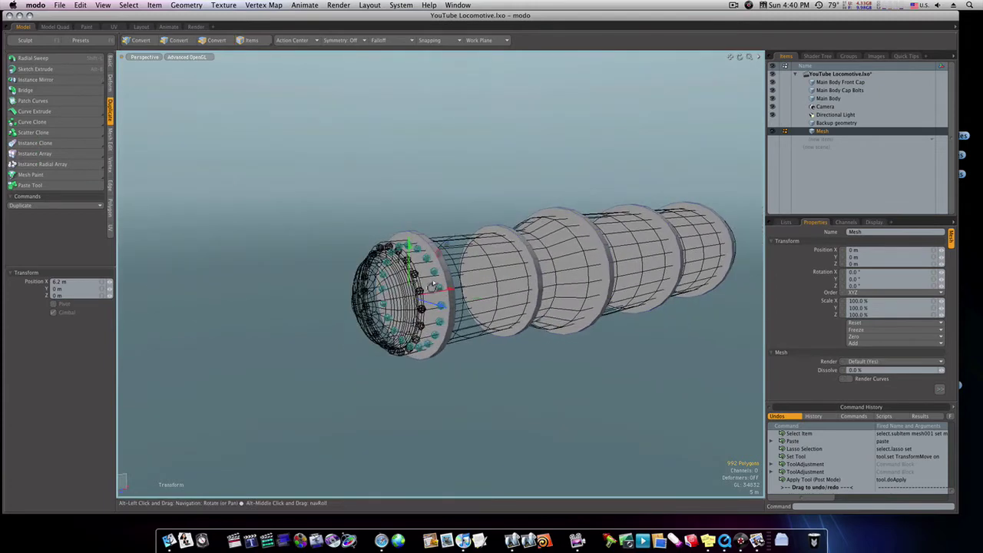
Scale the bolt ring up to about 112% to fit the plate
{"action": "key", "text": "r"}
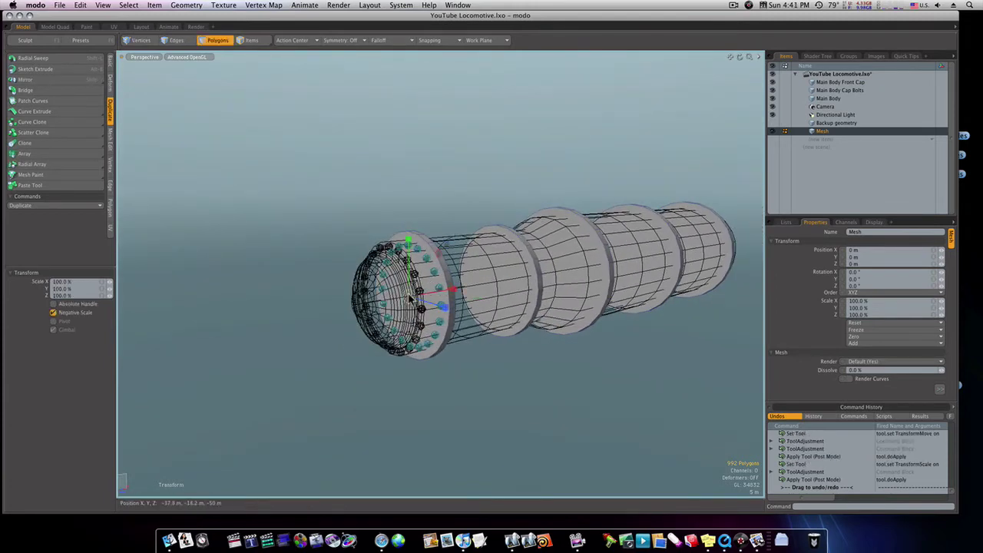
{"action": "left_click_drag", "start_coordinate": [411, 298], "coordinate": [493, 295]}
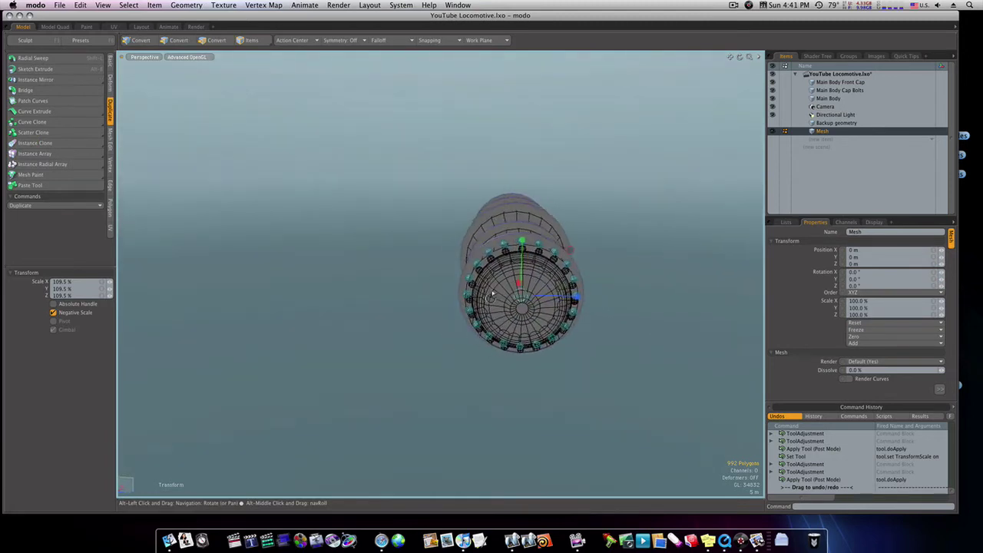
{"action": "left_click_drag", "start_coordinate": [430, 299], "coordinate": [438, 300]}
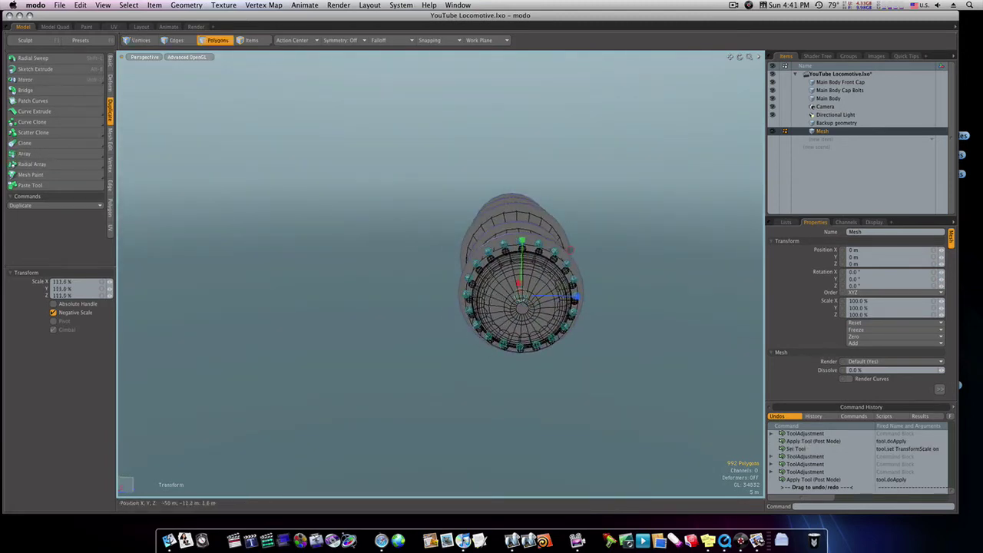
{"action": "left_click_drag", "start_coordinate": [520, 283], "coordinate": [508, 275], "text": "alt"}
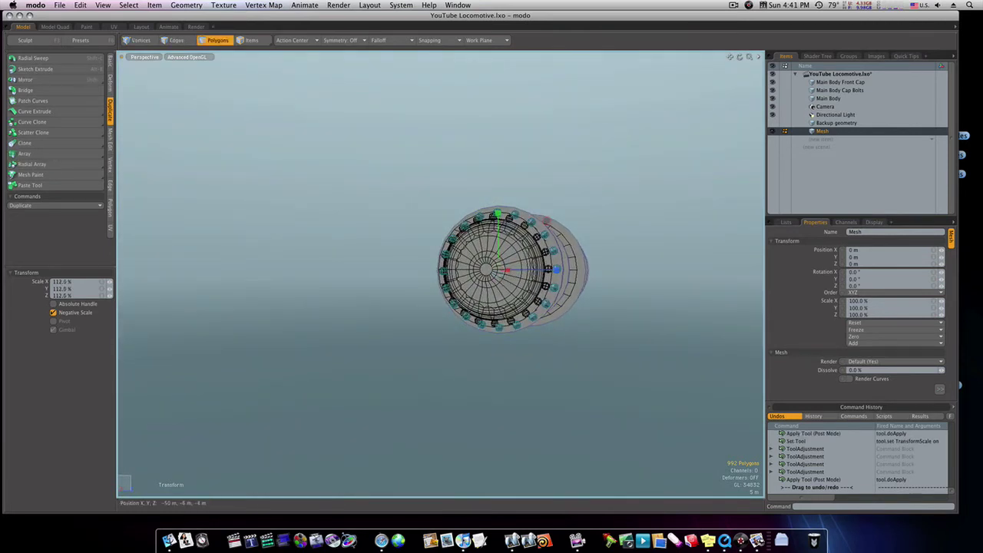
{"action": "key", "text": "space"}
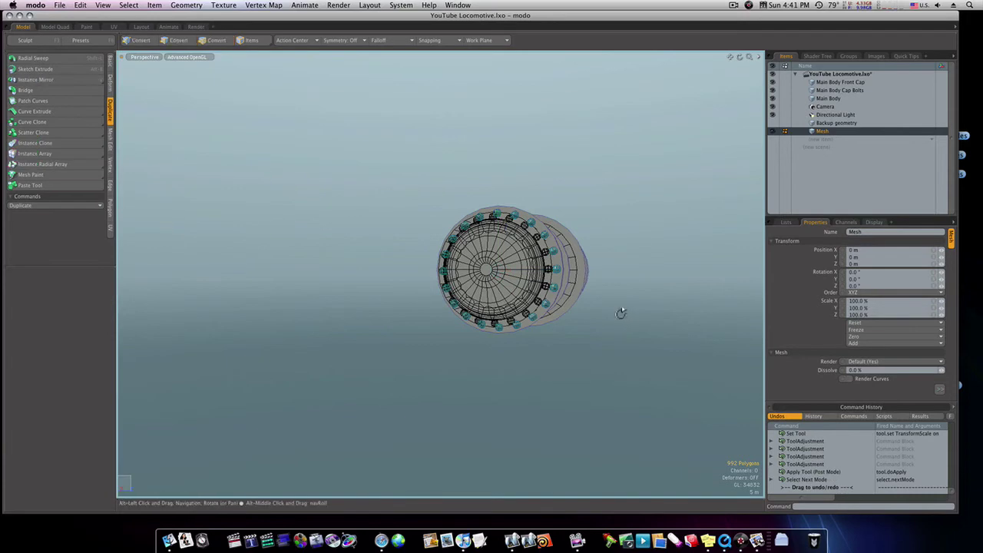
{"action": "left_click_drag", "start_coordinate": [621, 314], "coordinate": [534, 358], "text": "alt"}
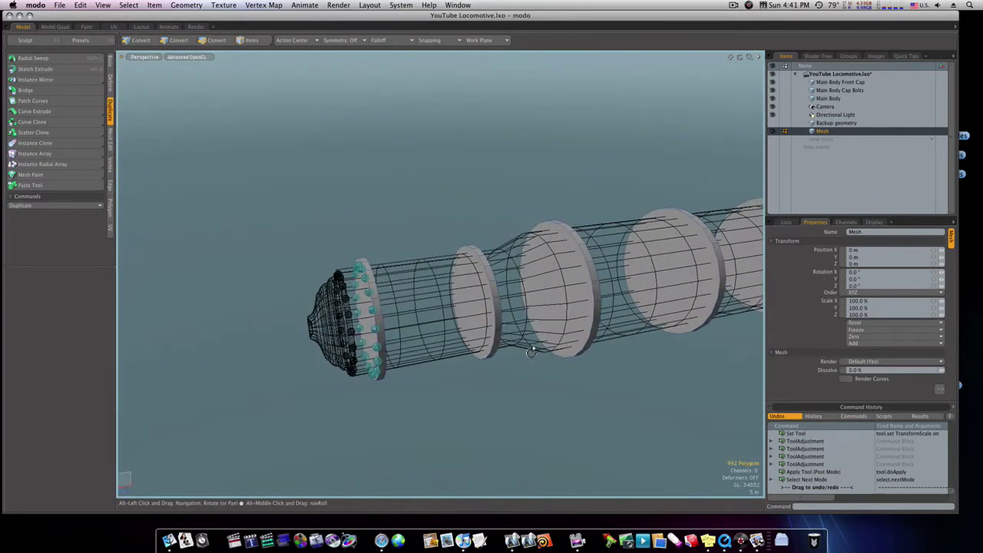
Duplicate the bolt ring and move the copy along X onto the second plate
{"action": "key", "text": "3"}
{"action": "key", "text": "super+c"}
{"action": "key", "text": "super+v"}
{"action": "key", "text": "w"}
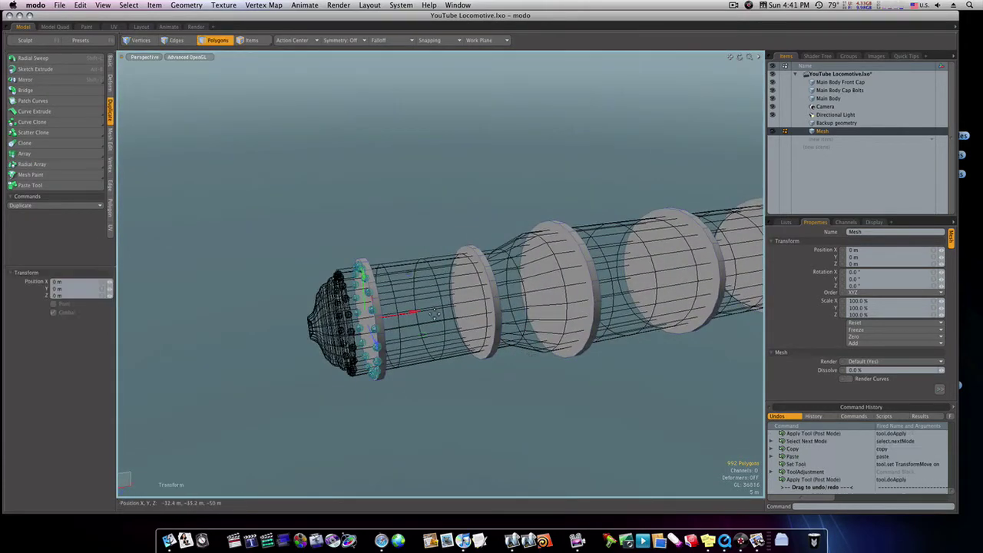
{"action": "left_click_drag", "start_coordinate": [414, 315], "coordinate": [513, 296]}
{"action": "key", "text": "space"}
{"action": "left_click", "coordinate": [513, 220]}
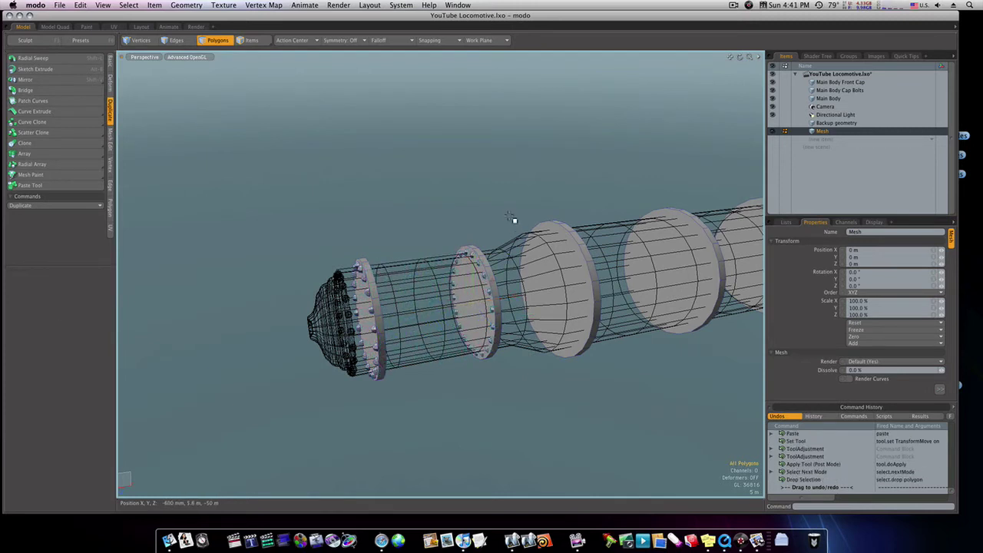
Reselect the new bolt ring and nudge it back 600 mm onto the plate
{"action": "key", "text": "super+z"}
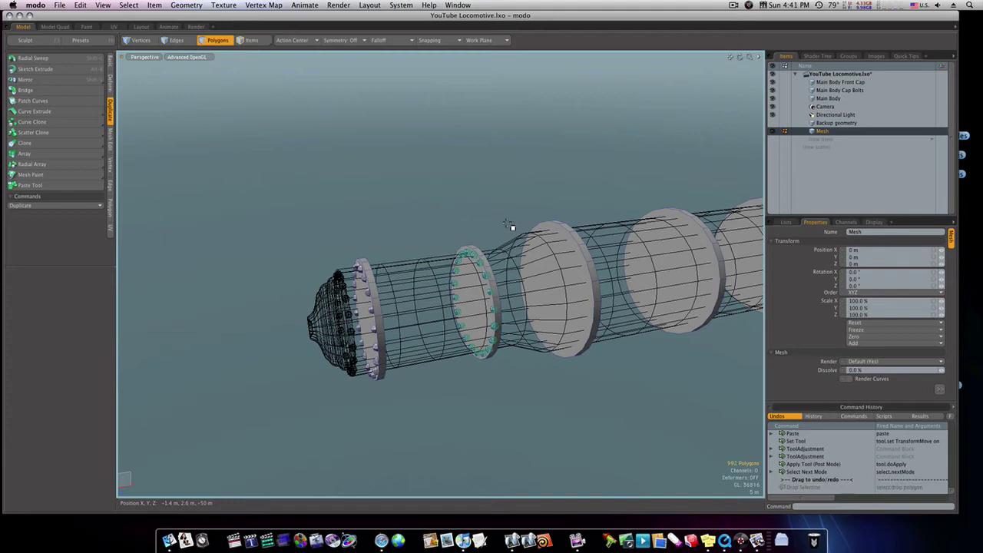
{"action": "key", "text": "w"}
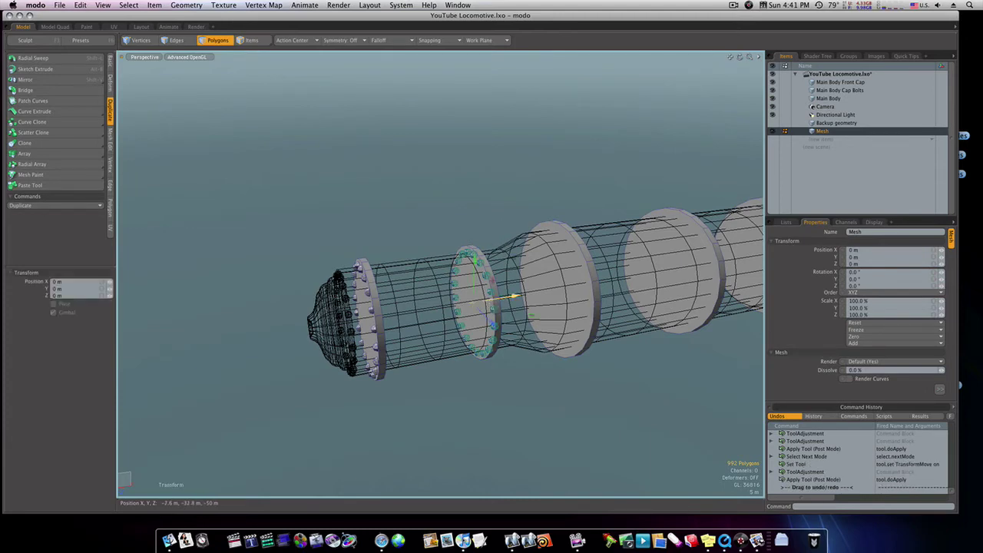
{"action": "mouse_move", "coordinate": [514, 296]}
{"action": "left_mouse_down"}
{"action": "mouse_move", "coordinate": [477, 256]}
{"action": "mouse_move", "coordinate": [491, 278]}
{"action": "left_mouse_up"}
{"action": "key", "text": "space"}
{"action": "left_click", "coordinate": [485, 231]}
Duplicate the bolt ring and move the copy 28.8 m in X to the third plate
{"action": "key", "text": "ctrl+z"}
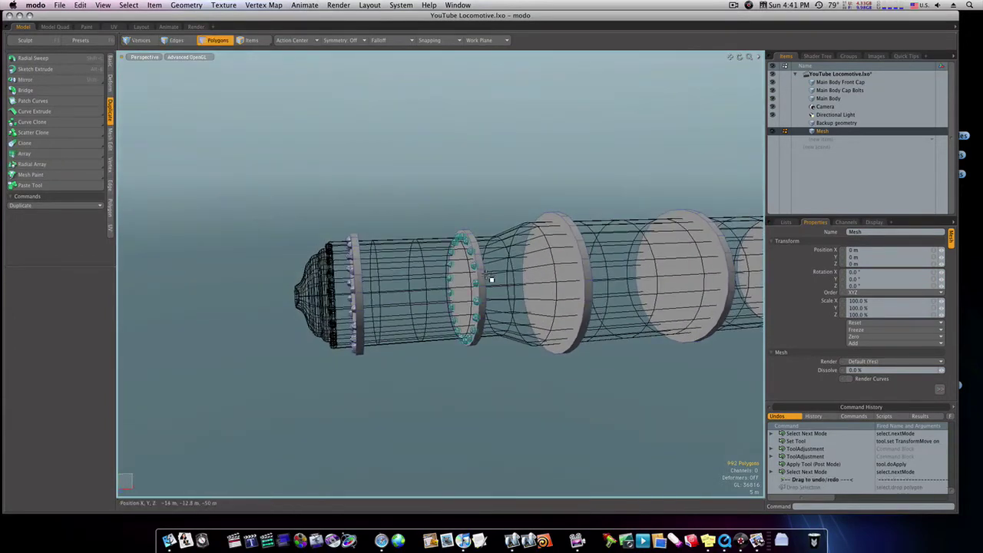
{"action": "key", "text": "ctrl+c"}
{"action": "key", "text": "ctrl+v"}
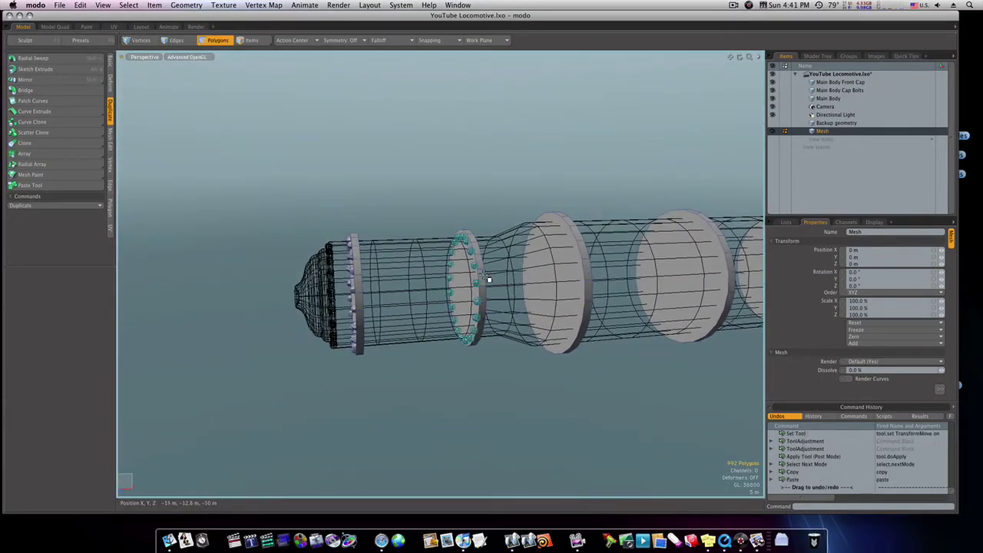
{"action": "key", "text": "w"}
{"action": "mouse_move", "coordinate": [505, 286]}
{"action": "left_mouse_down"}
{"action": "mouse_move", "coordinate": [576, 286]}
{"action": "mouse_move", "coordinate": [671, 360]}
{"action": "left_mouse_up"}
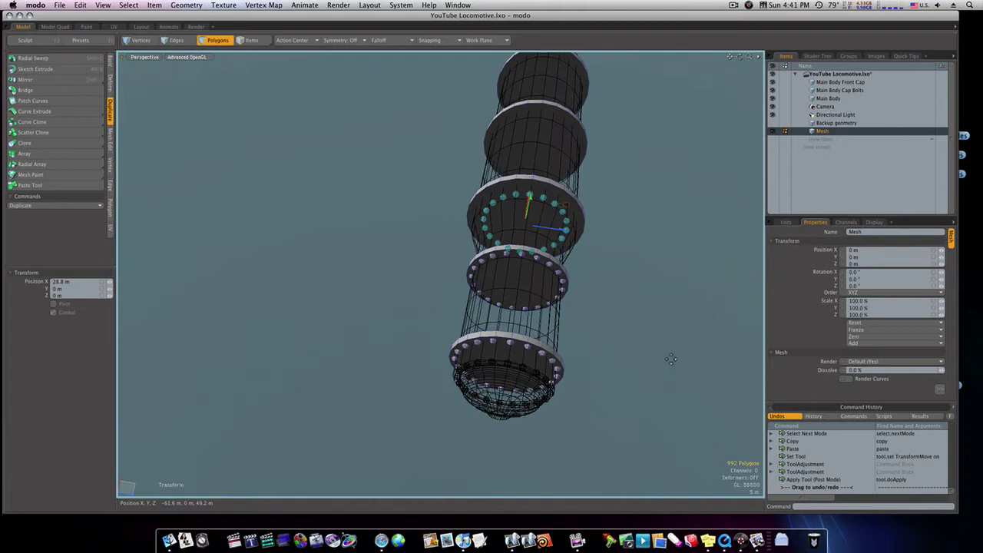
Scale the new bolt ring to 126.5% and shift it 400 mm onto the plate
{"action": "key", "text": "r"}
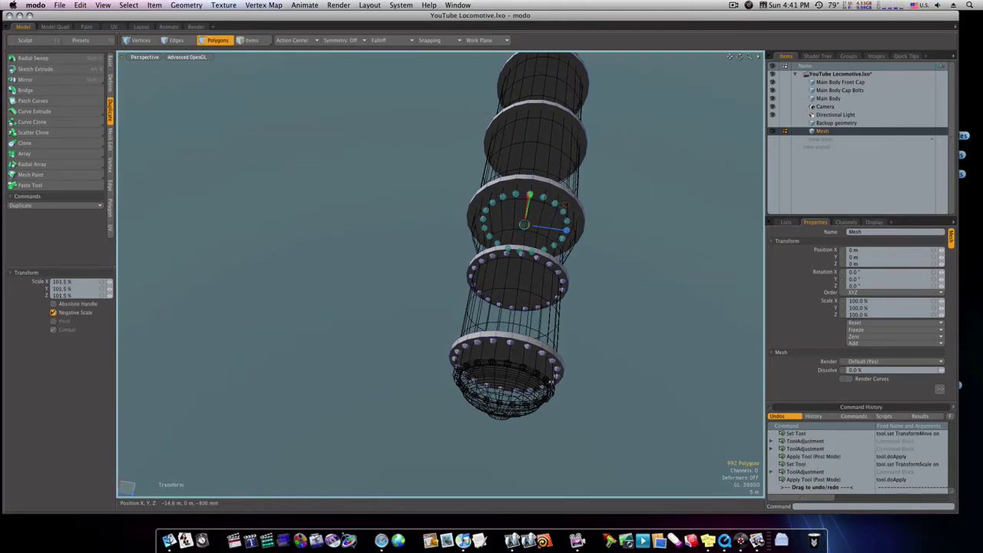
{"action": "left_click_drag", "start_coordinate": [538, 230], "coordinate": [584, 230]}
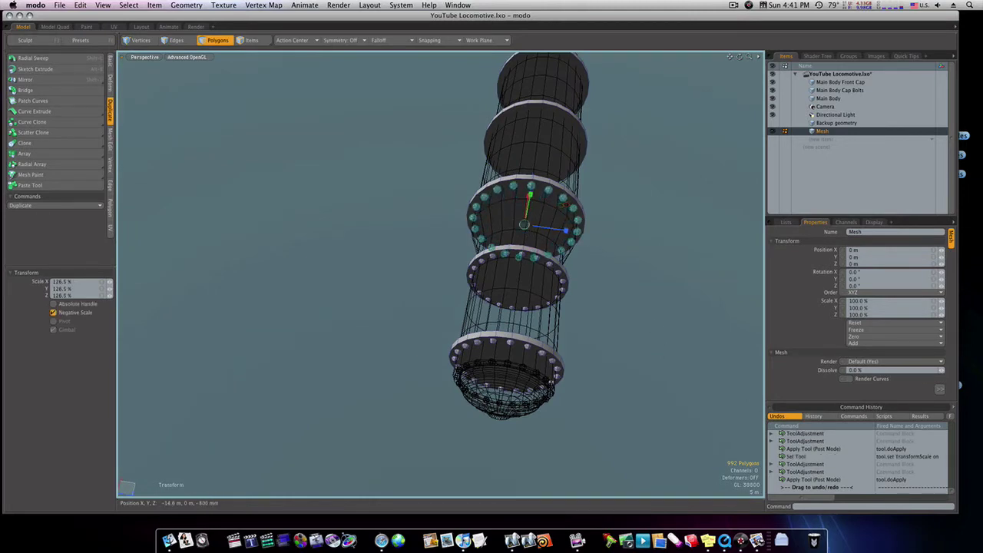
{"action": "left_click_drag", "start_coordinate": [522, 223], "coordinate": [415, 186], "text": "alt"}
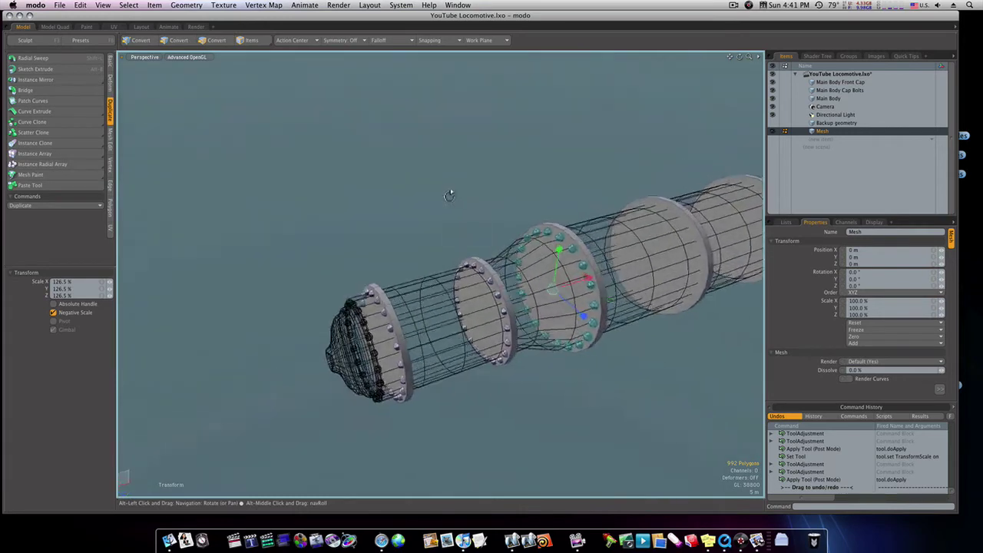
{"action": "key", "text": "space"}
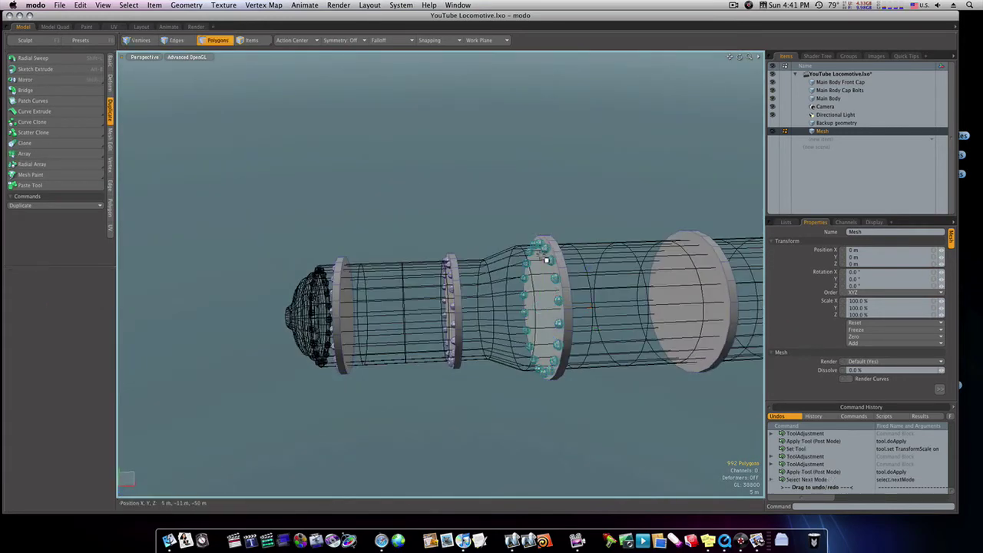
{"action": "key", "text": "w"}
{"action": "left_click_drag", "start_coordinate": [570, 307], "coordinate": [578, 307]}
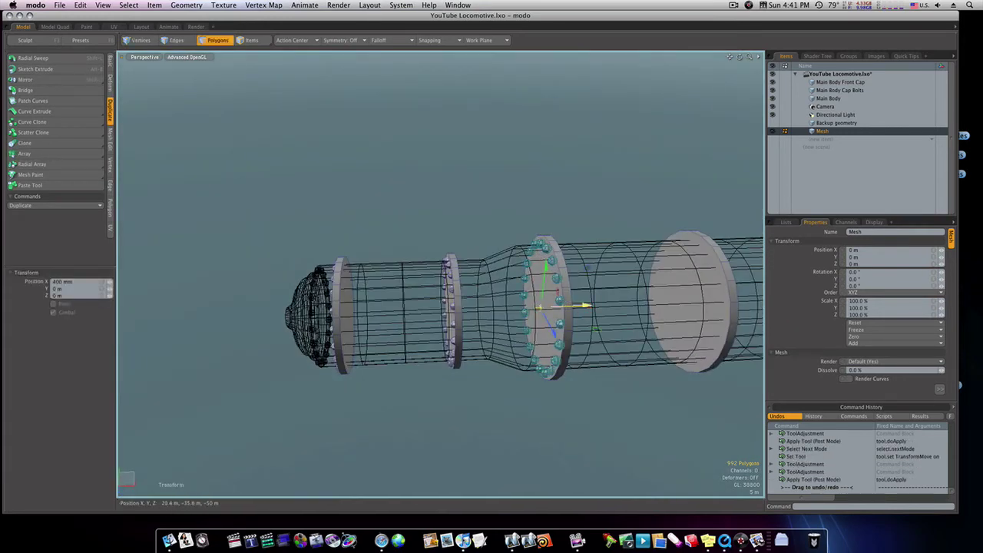
{"action": "key", "text": "space"}
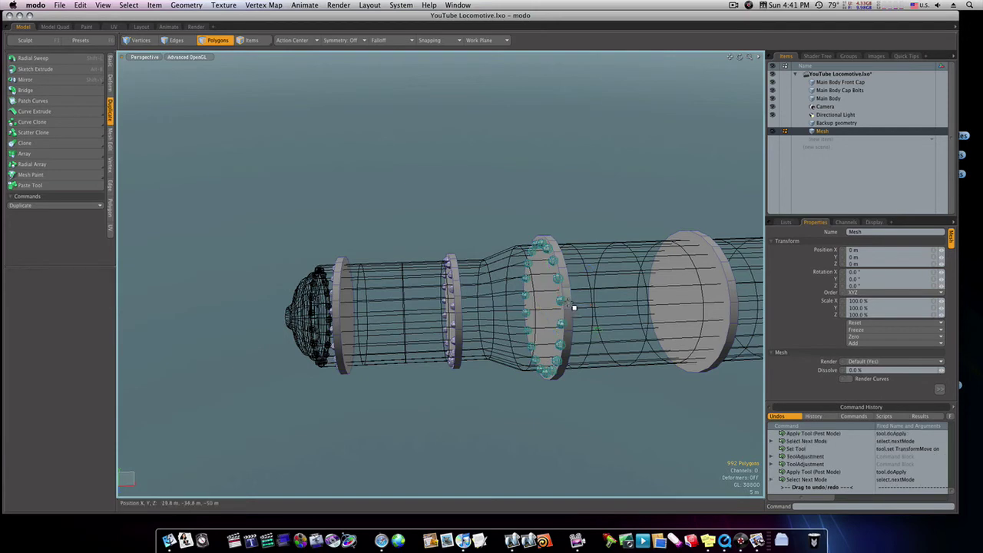
{"action": "mouse_move", "coordinate": [560, 298]}
{"action": "left_mouse_down", "text": "alt"}
{"action": "mouse_move", "coordinate": [654, 290]}
{"action": "mouse_move", "coordinate": [625, 283]}
{"action": "mouse_move", "coordinate": [486, 316]}
{"action": "left_mouse_up", "text": "alt"}
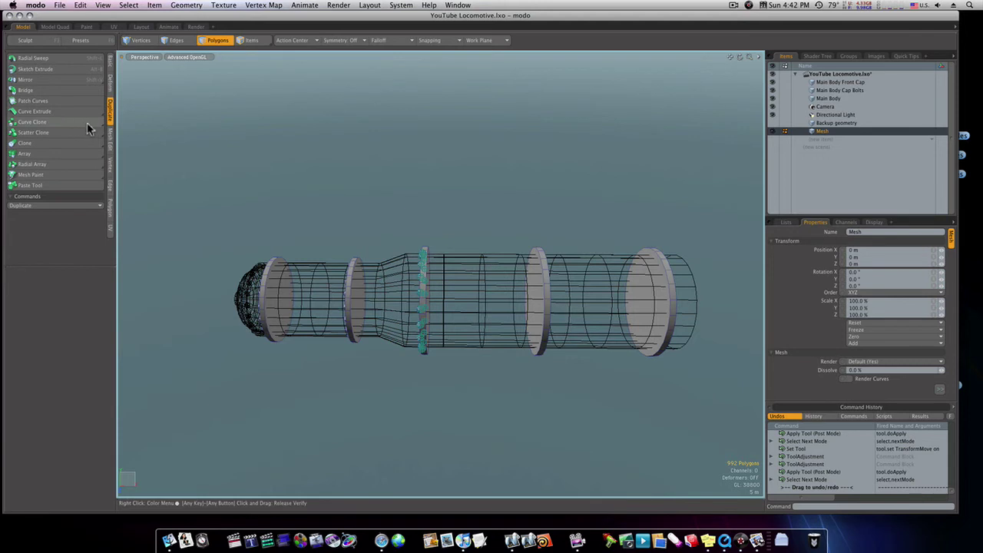
Clone the bolt ring twice with a 47 m X offset, then select all items
{"action": "left_click", "coordinate": [48, 143]}
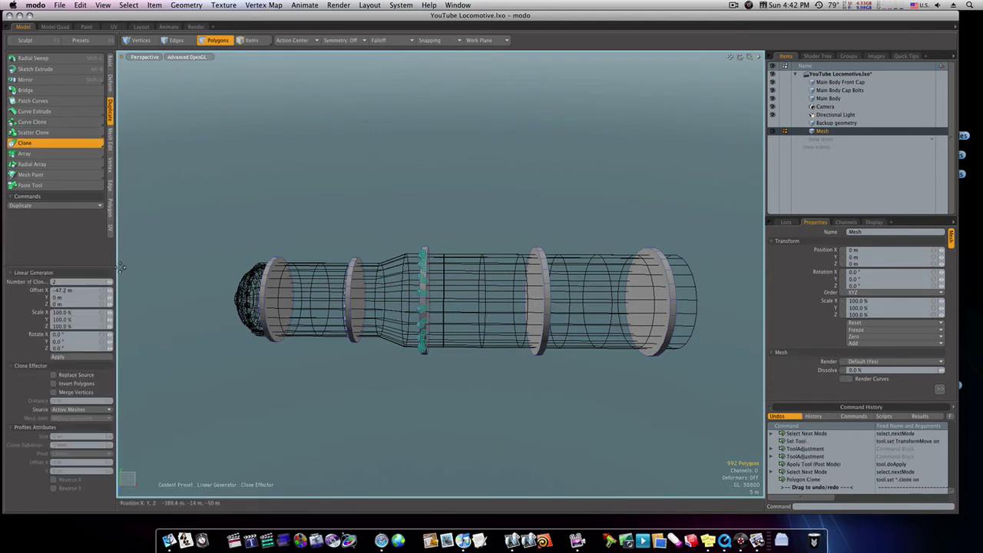
{"action": "left_click", "coordinate": [217, 321]}
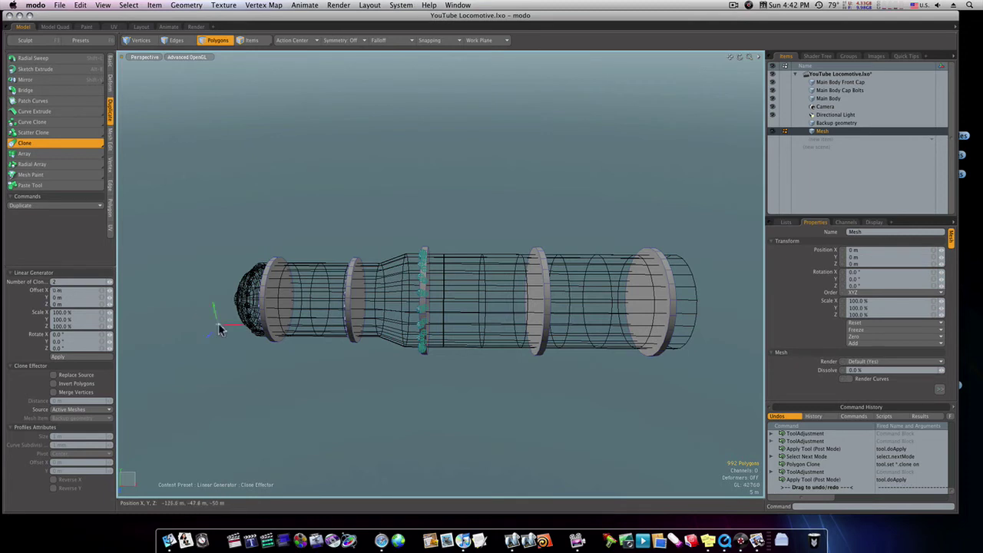
{"action": "left_click_drag", "start_coordinate": [231, 323], "coordinate": [339, 325]}
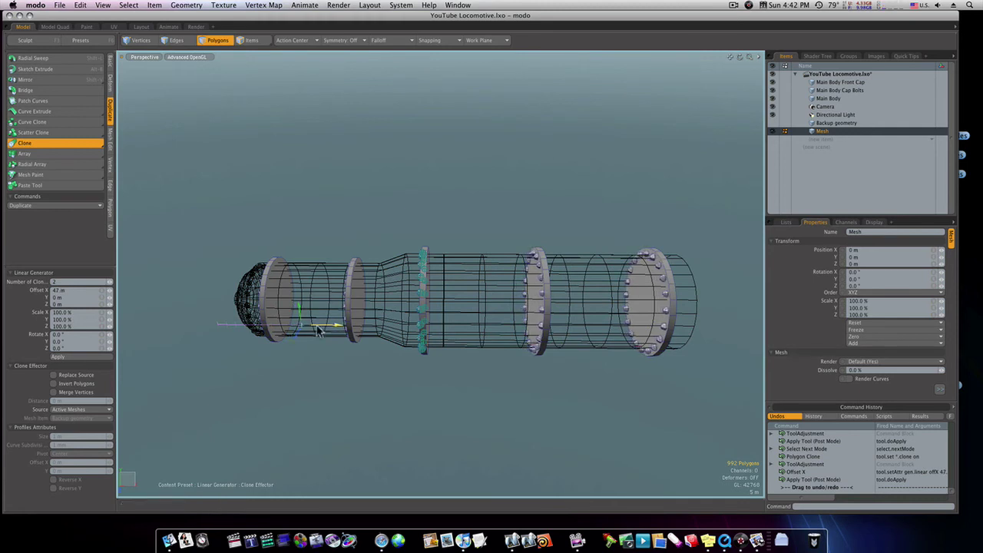
{"action": "key", "text": "space"}
{"action": "left_click", "coordinate": [325, 353]}
{"action": "left_click_drag", "start_coordinate": [834, 130], "coordinate": [833, 81]}
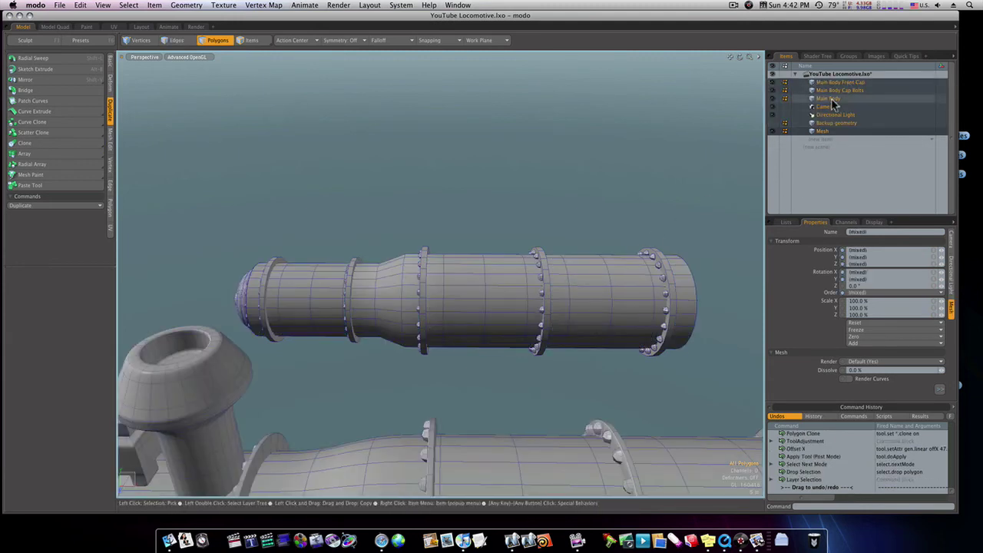
Drag the Mesh item under Main Body, then select Main Body Front Cap through Mesh to isolate the boiler
{"action": "left_click", "coordinate": [819, 132]}
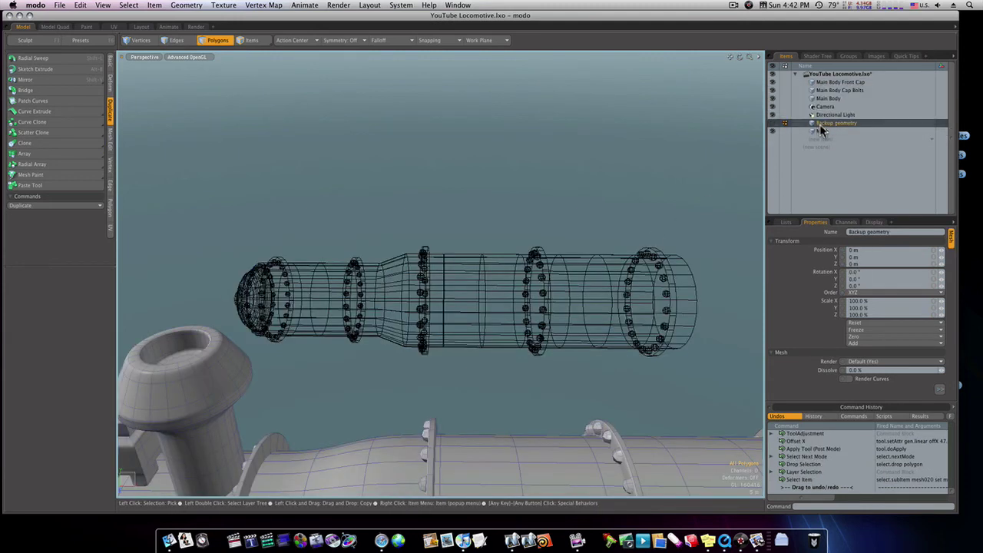
{"action": "left_click", "coordinate": [822, 129]}
{"action": "left_click_drag", "start_coordinate": [822, 123], "coordinate": [821, 103]}
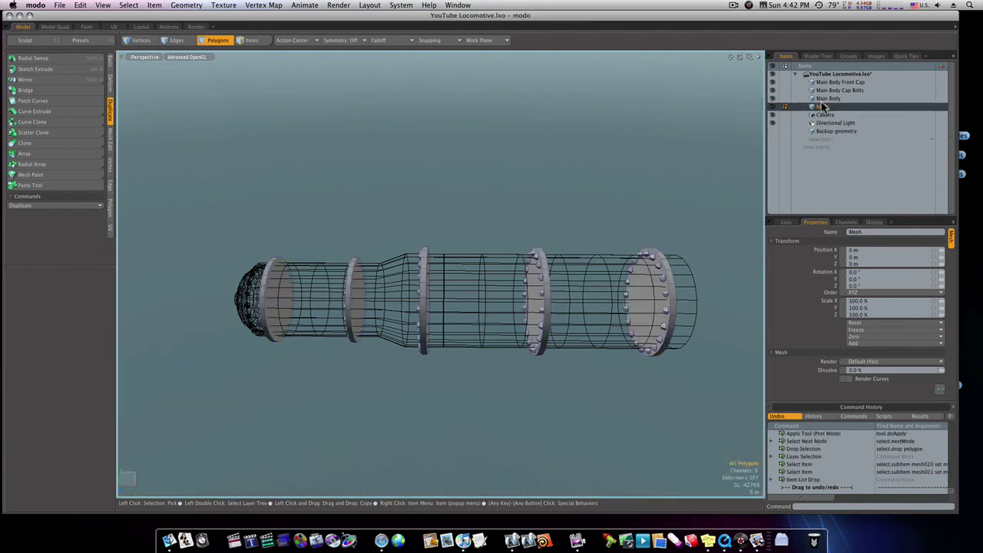
{"action": "left_click", "coordinate": [823, 84], "text": "shift"}
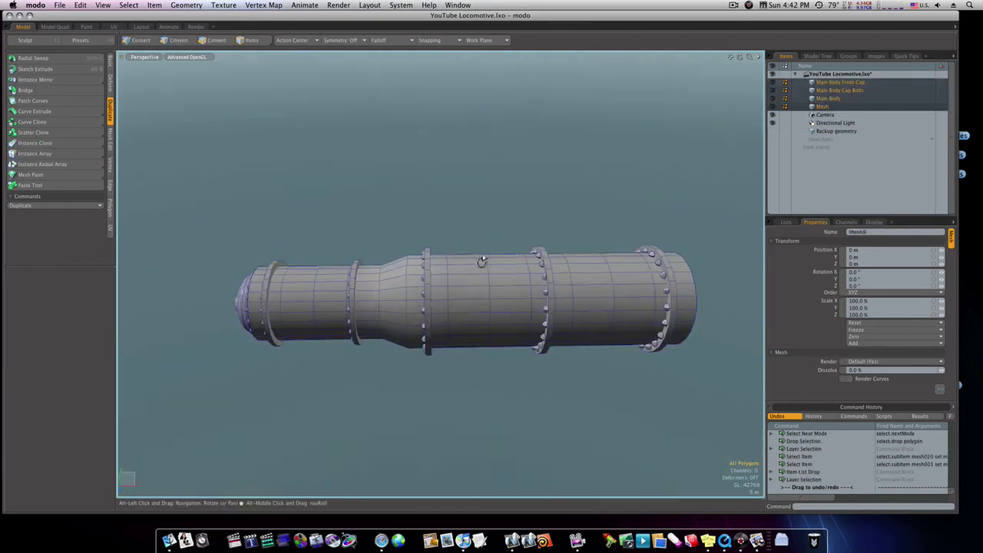
{"action": "mouse_move", "coordinate": [551, 218]}
{"action": "left_mouse_down", "text": "alt"}
{"action": "mouse_move", "coordinate": [556, 262]}
{"action": "mouse_move", "coordinate": [494, 269]}
{"action": "left_mouse_up", "text": "alt"}
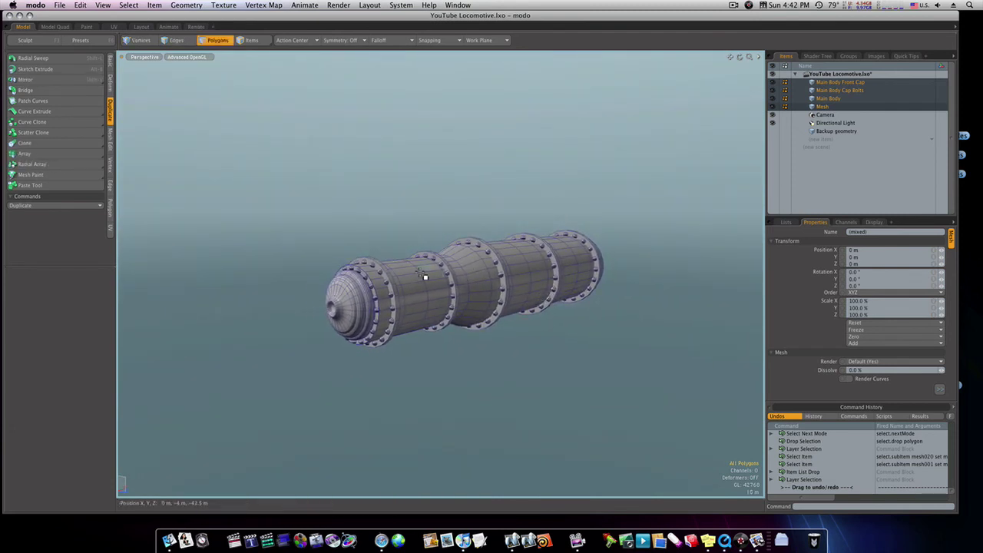